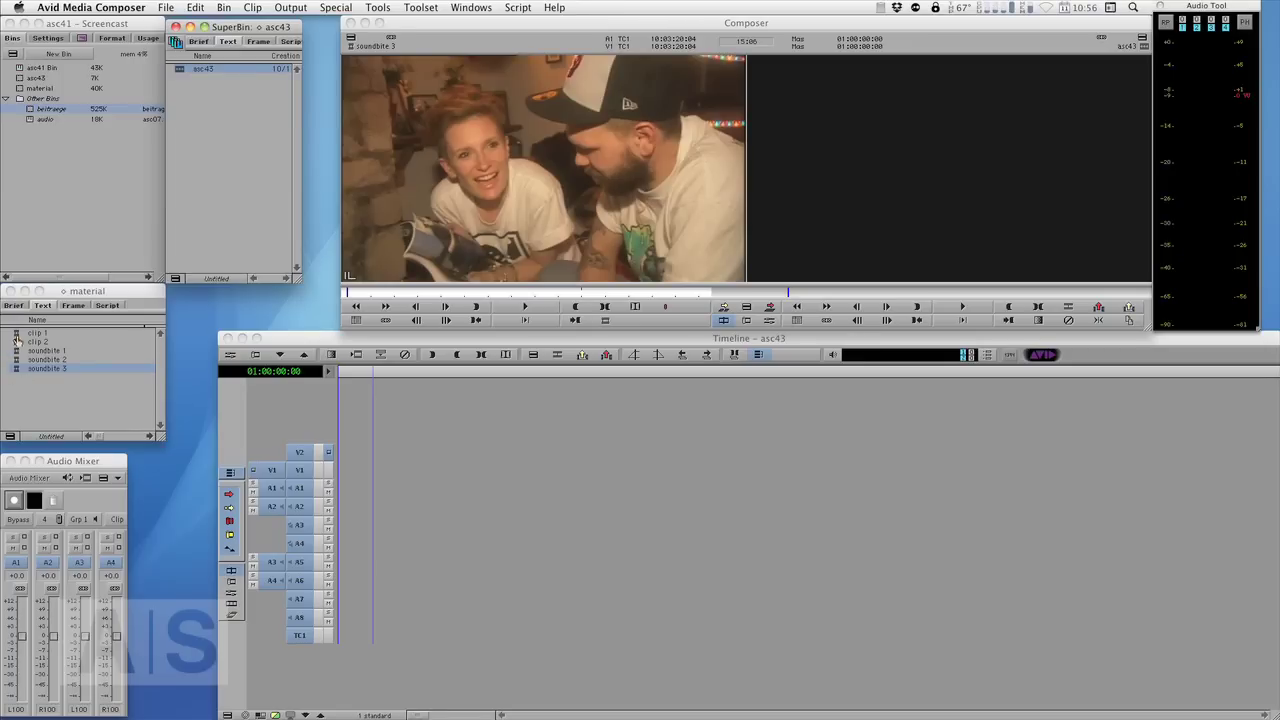
# Preview clip 1, clip 2, soundbite 1 and soundbite 2 in the source monitor, scrubbing each, ending on soundbite 2.
pyautogui.doubleClick(15, 335)
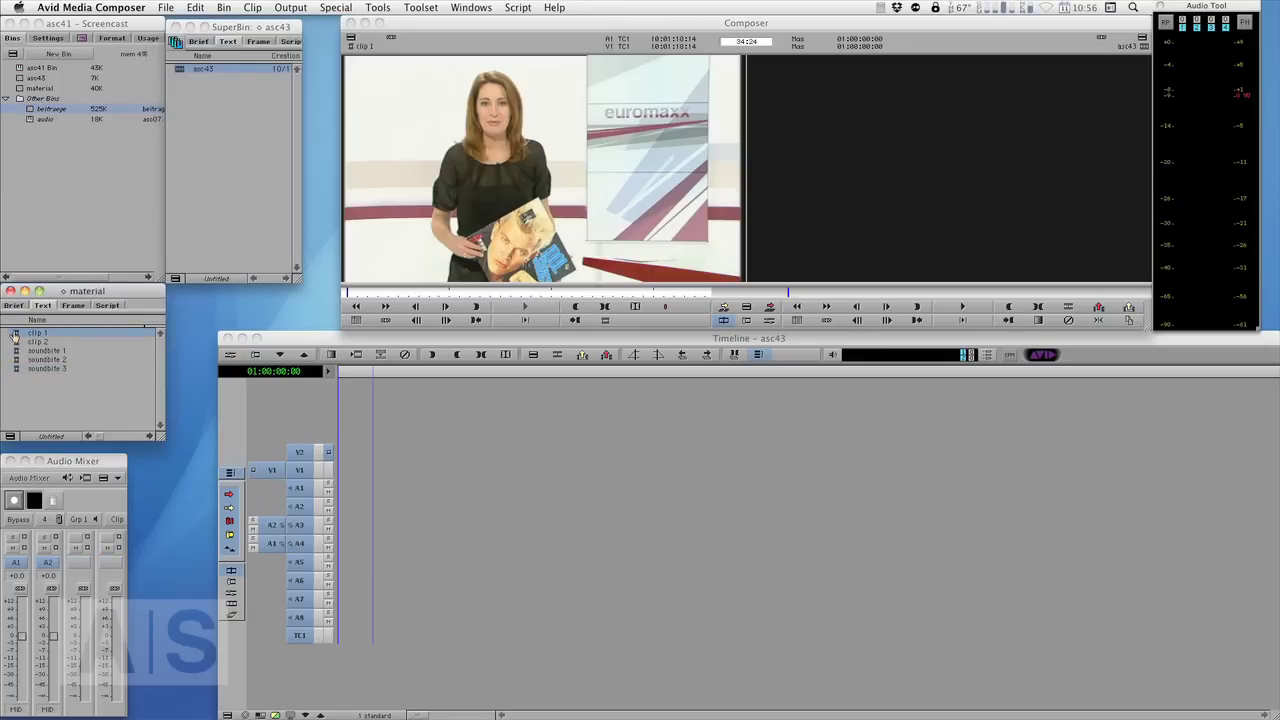
pyautogui.moveTo(358, 297)
pyautogui.mouseDown()
pyautogui.moveTo(682, 296)
pyautogui.moveTo(379, 295)
pyautogui.mouseUp()
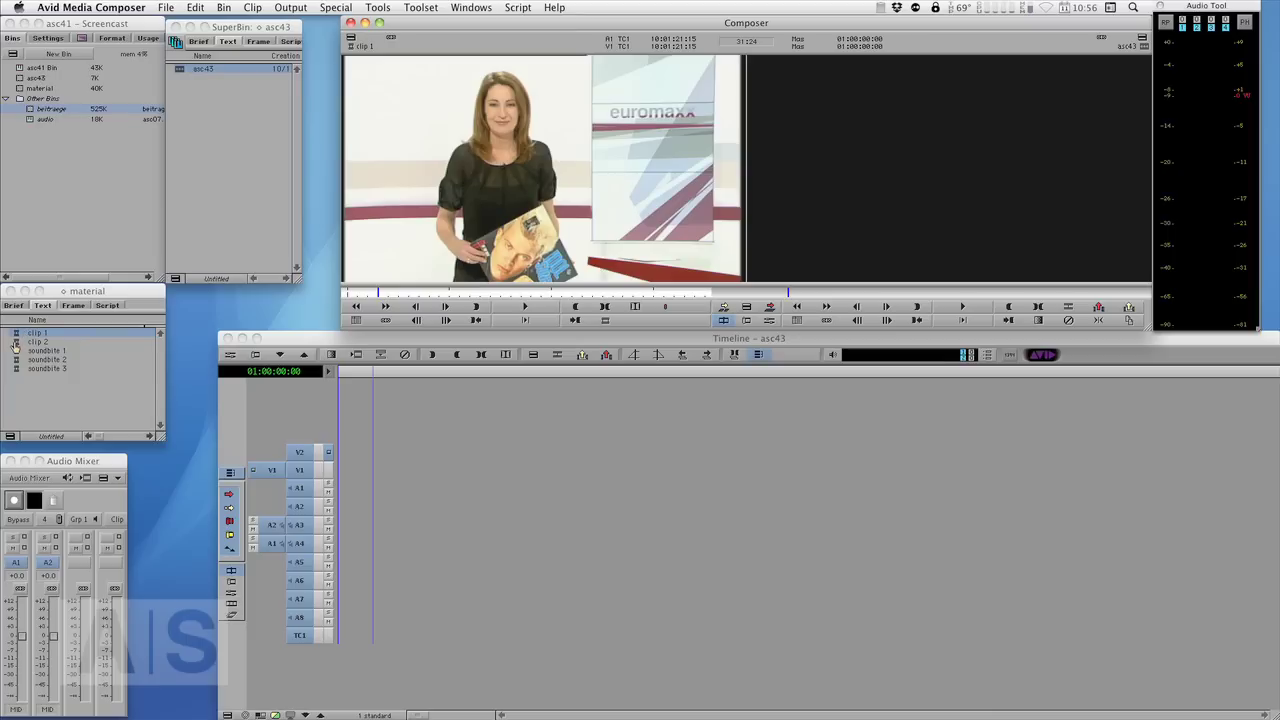
pyautogui.doubleClick(16, 342)
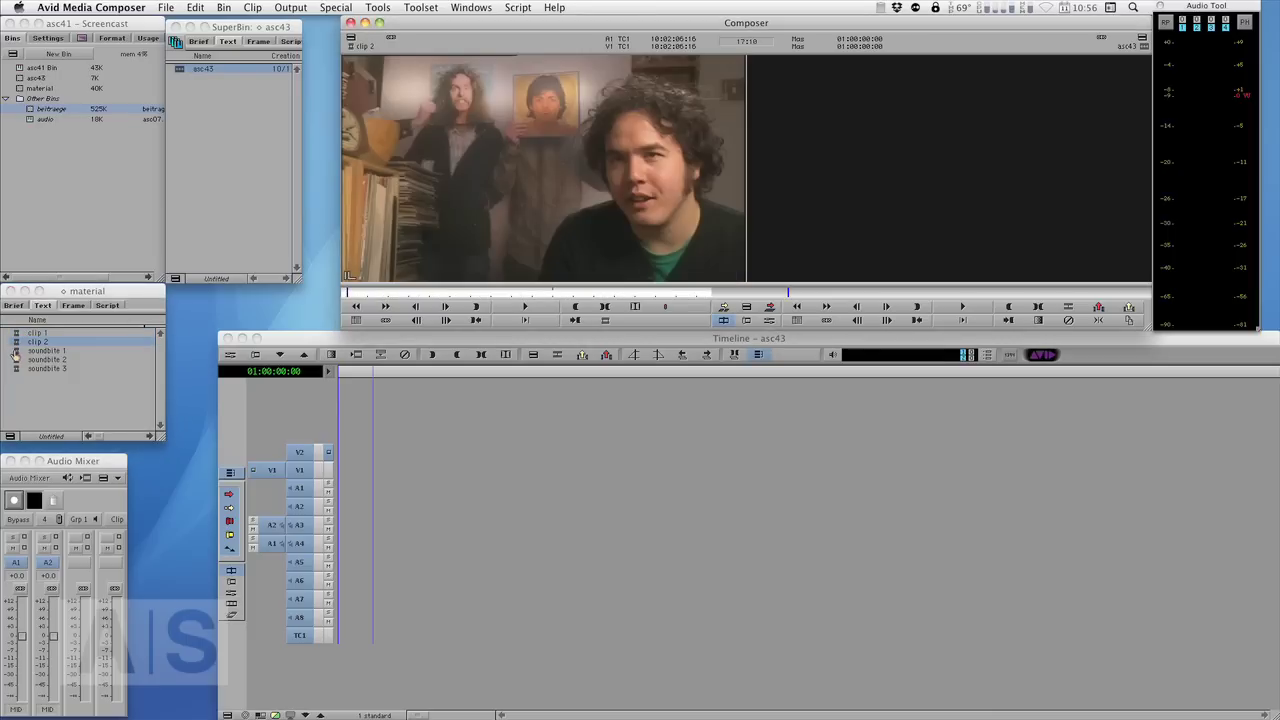
pyautogui.doubleClick(15, 352)
pyautogui.moveTo(365, 297)
pyautogui.mouseDown()
pyautogui.moveTo(580, 289)
pyautogui.moveTo(348, 293)
pyautogui.mouseUp()
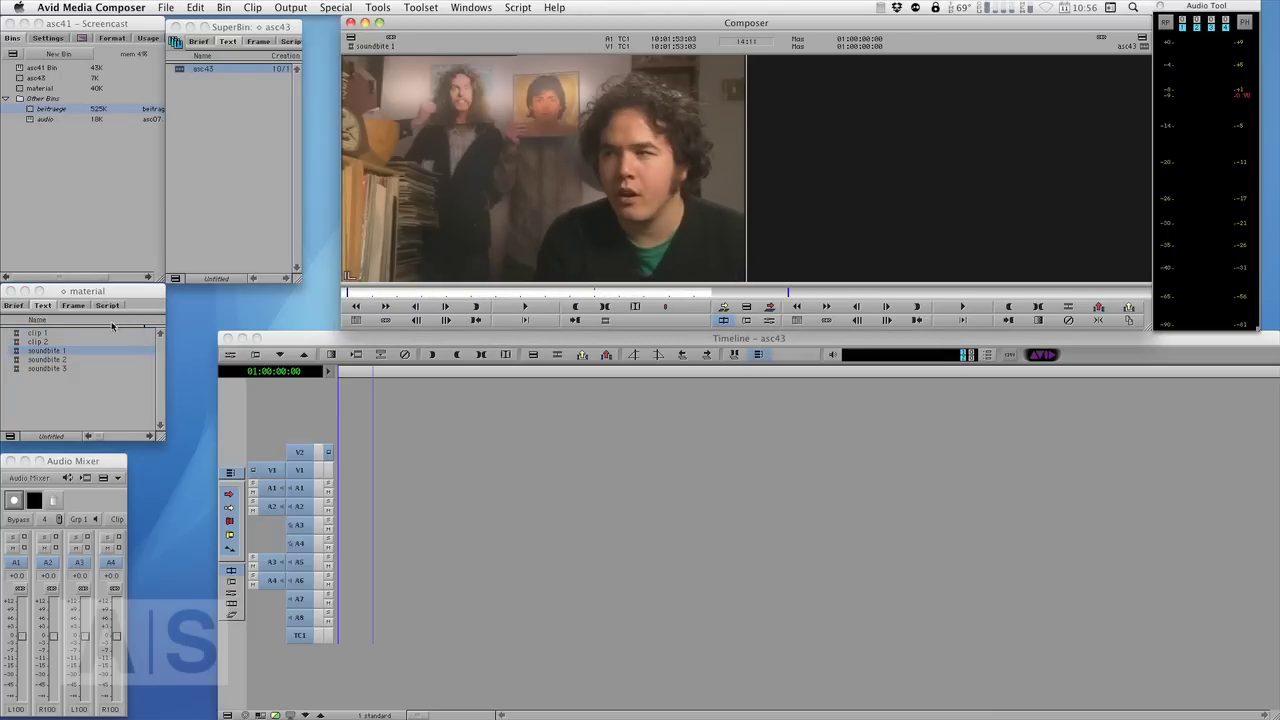
pyautogui.doubleClick(15, 360)
pyautogui.moveTo(401, 295); pyautogui.dragTo(357, 293)
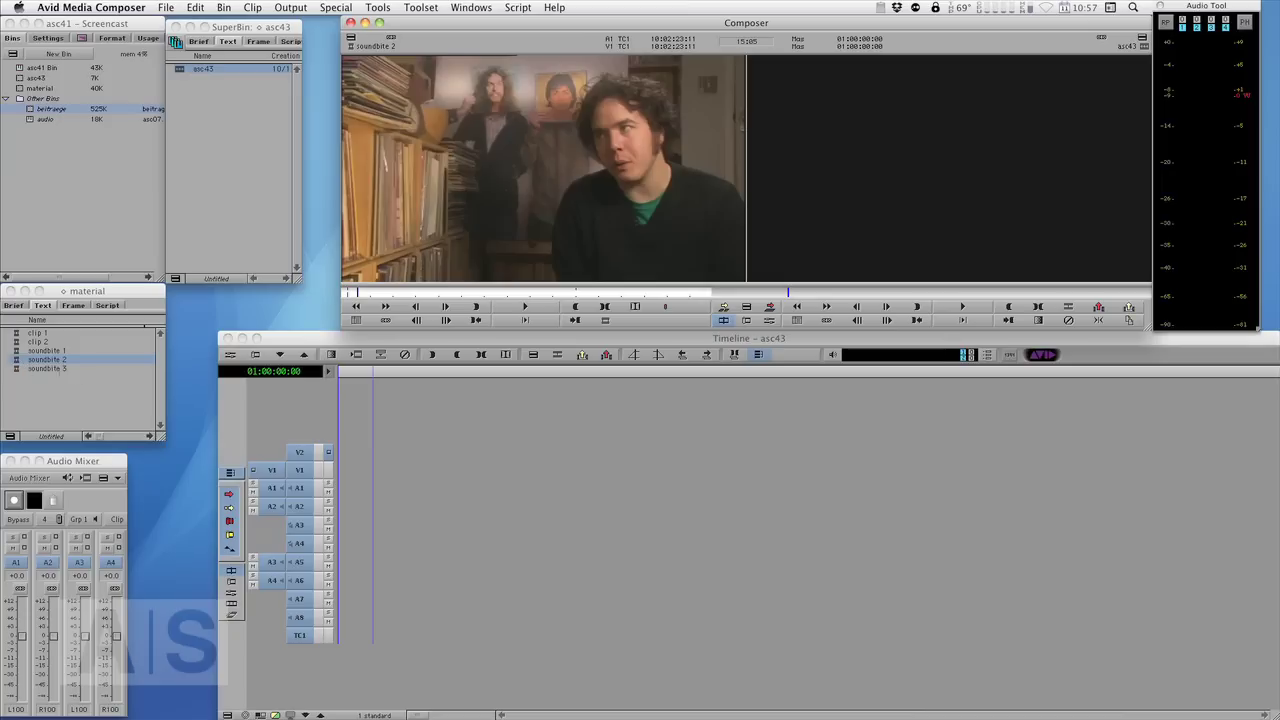
# Select soundbite 1 and clip 1 in the bin, then load the four-audio-track soundbite 3.
pyautogui.click(14, 352)
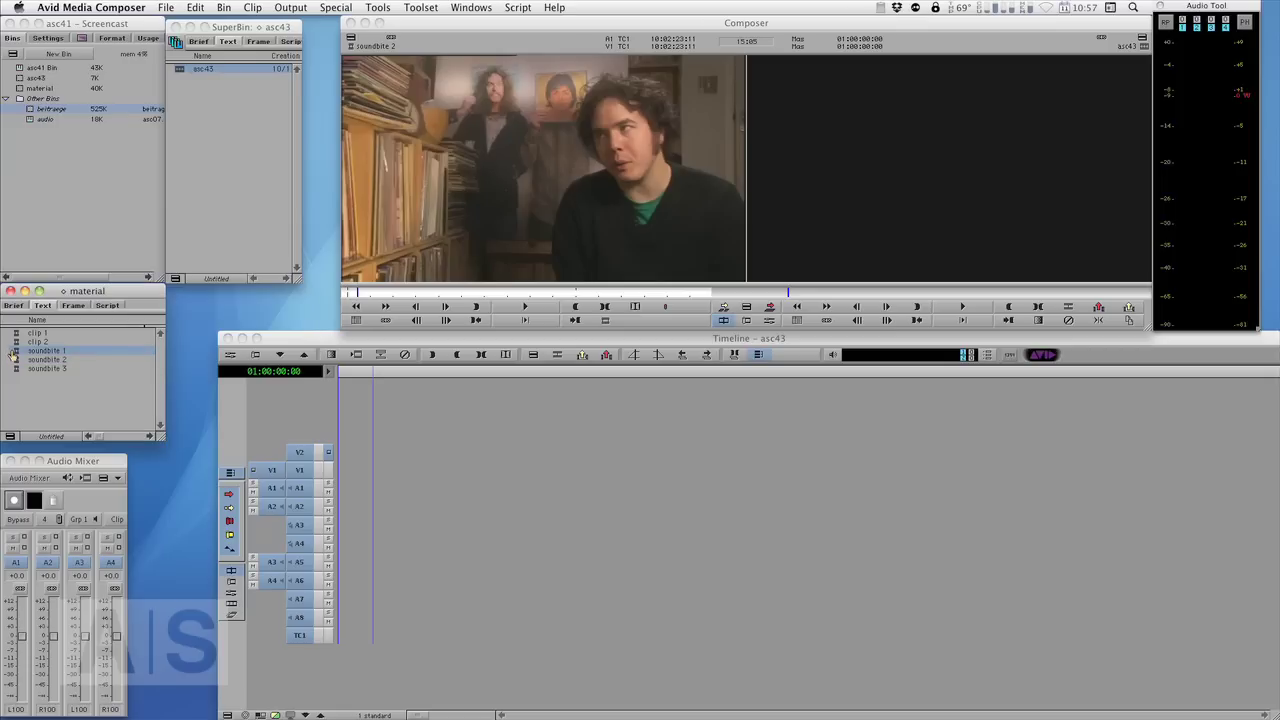
pyautogui.click(15, 334)
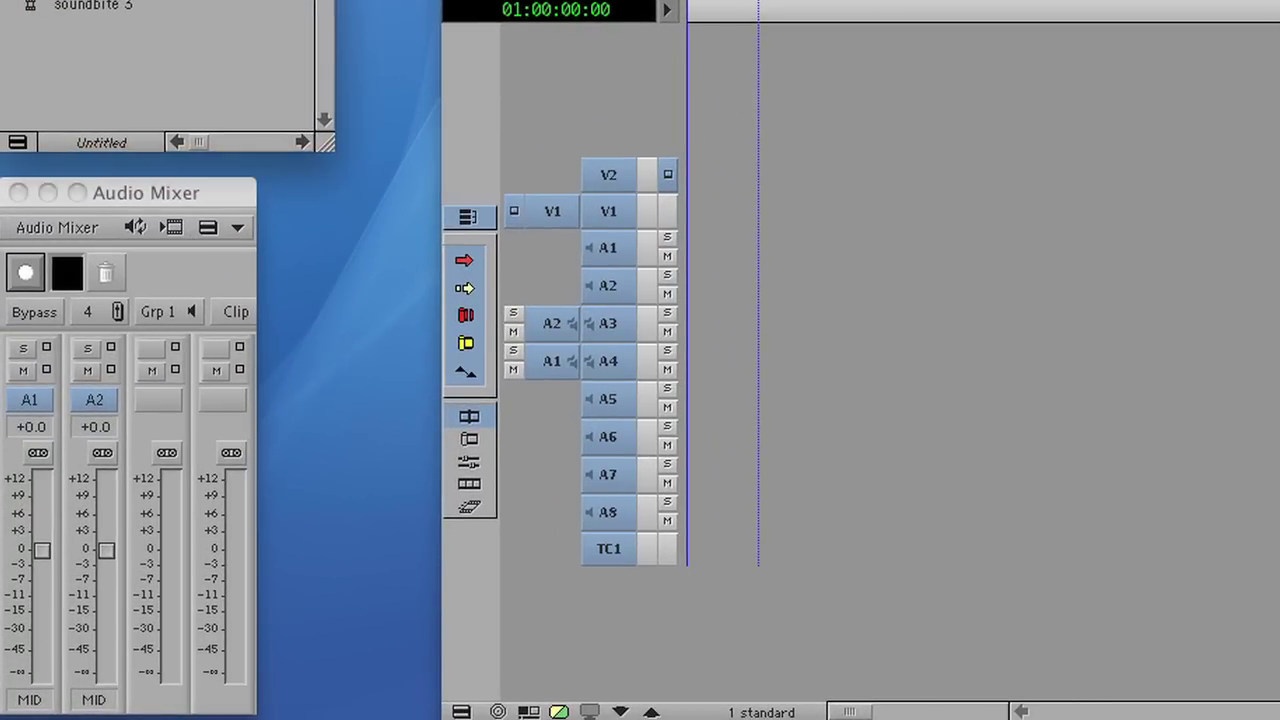
pyautogui.doubleClick(37, 4)
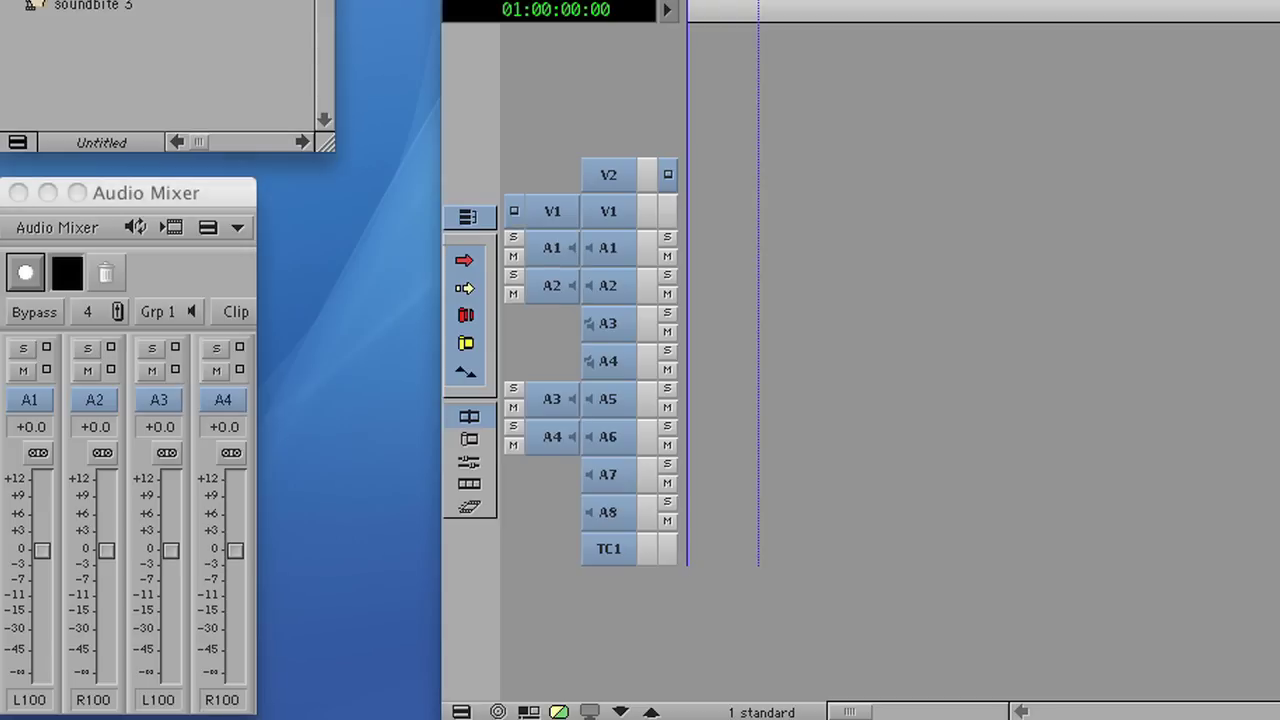
pyautogui.click(33, 10)
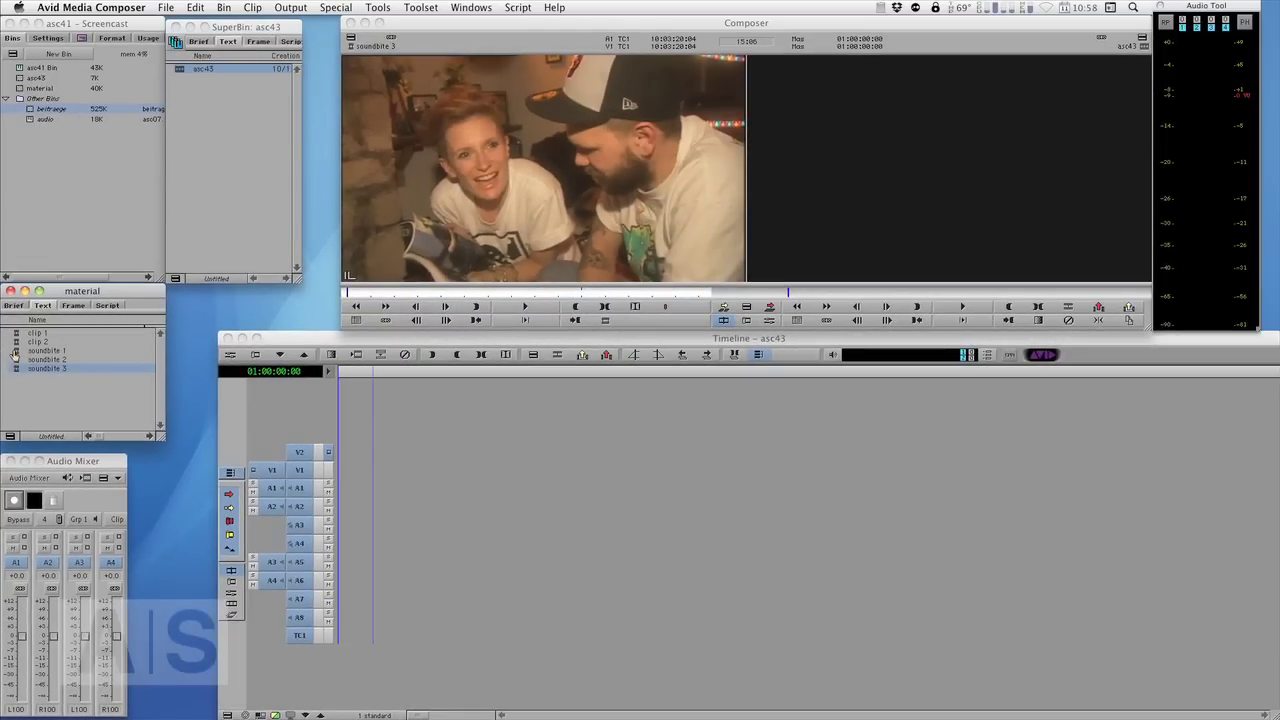
# Select soundbites 1 to 3 and apply Clip > Center Pan to them.
pyautogui.doubleClick(15, 351)
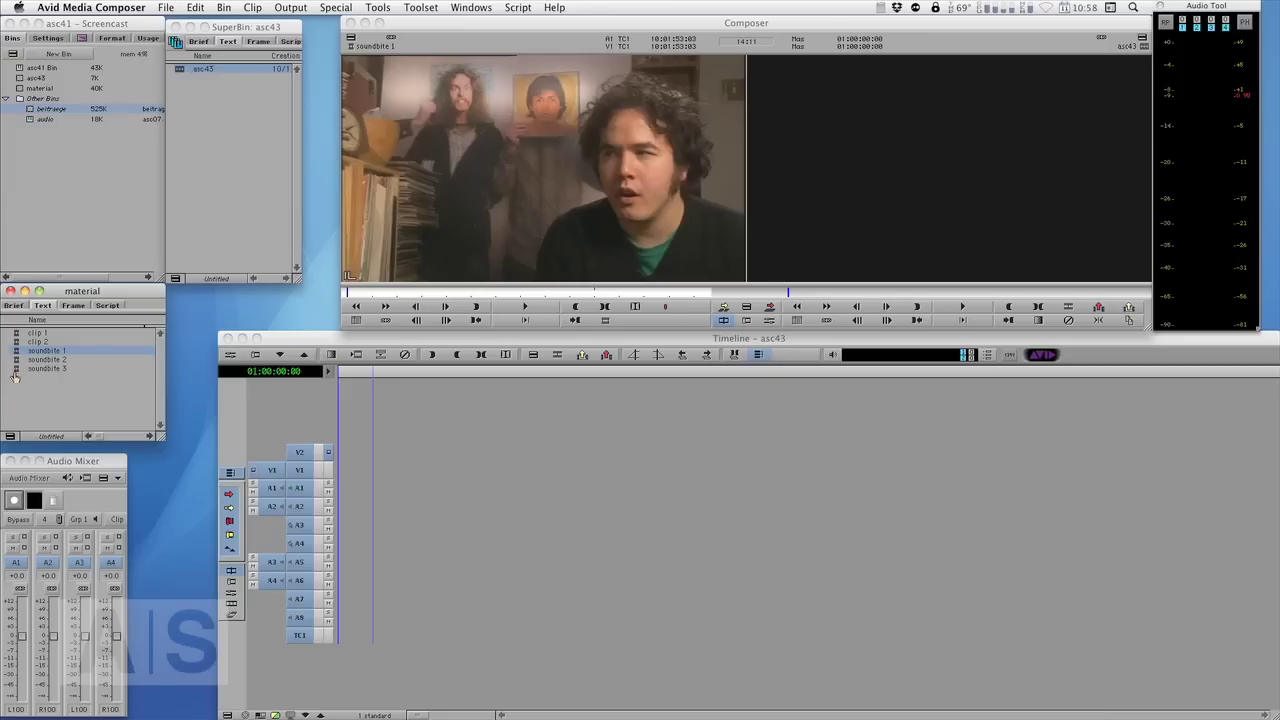
pyautogui.keyDown('shift'); pyautogui.click(15, 369); pyautogui.keyUp('shift')
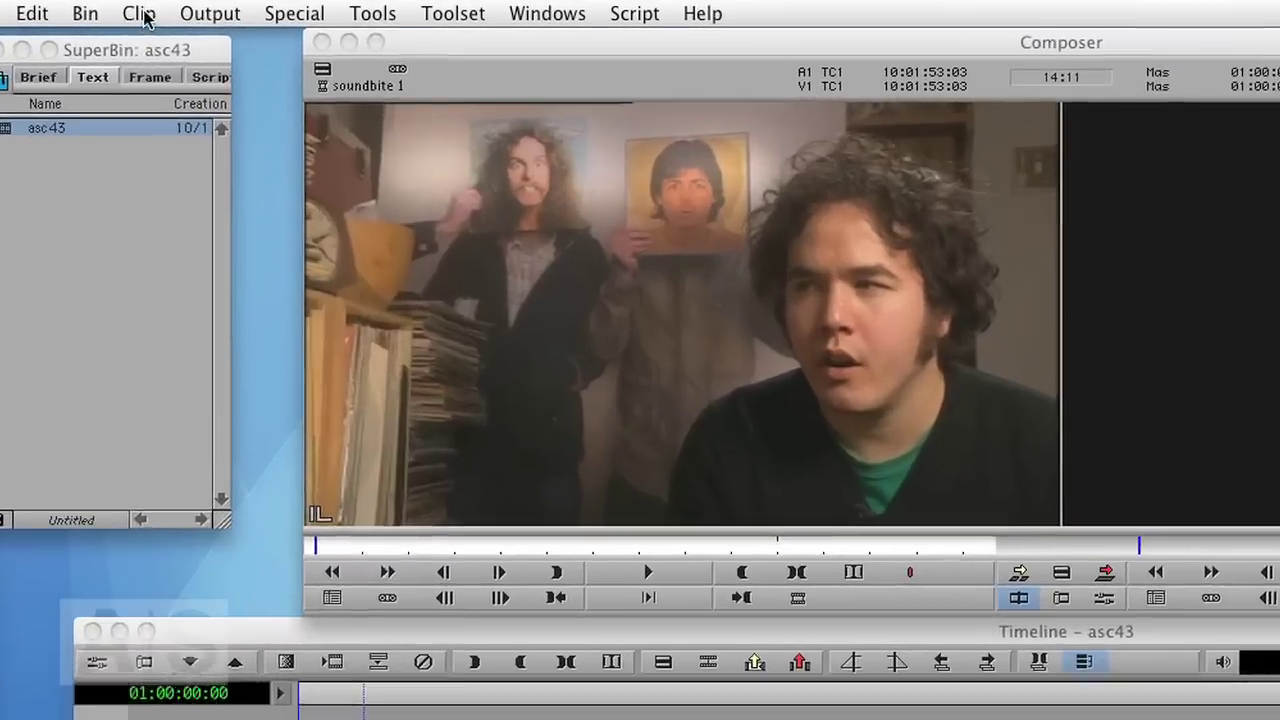
pyautogui.click(252, 7)
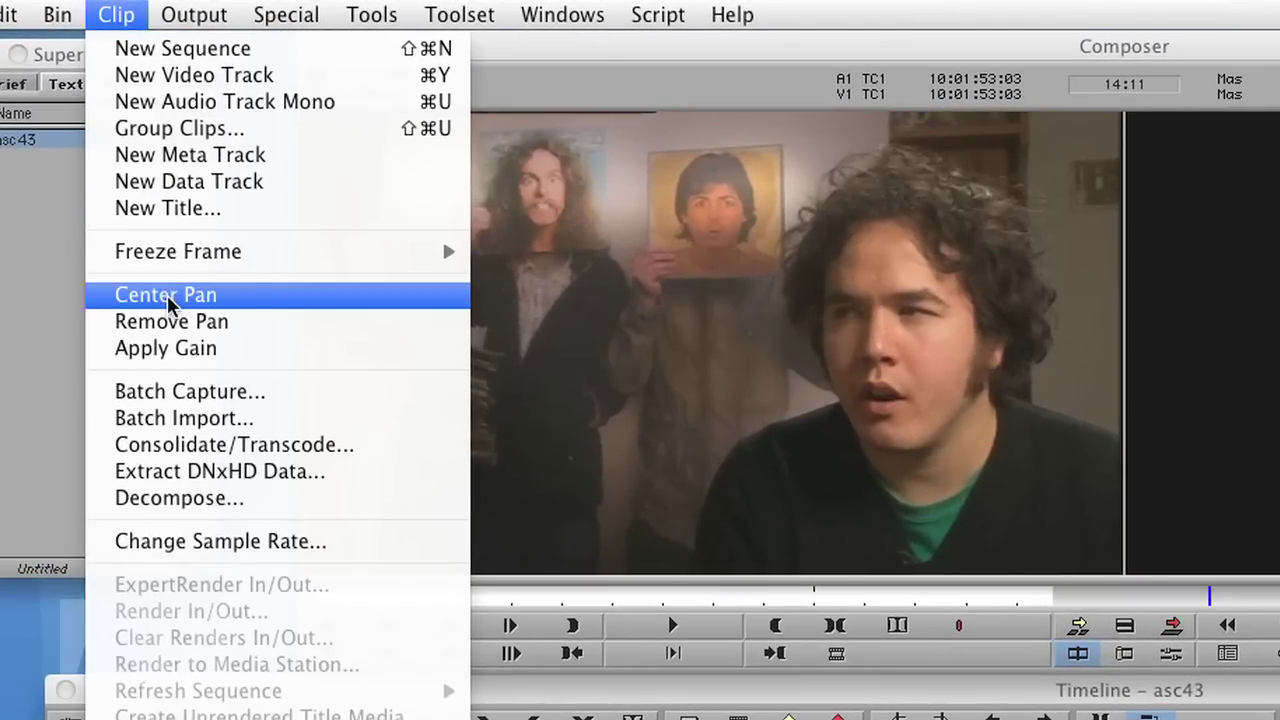
pyautogui.click(166, 294)
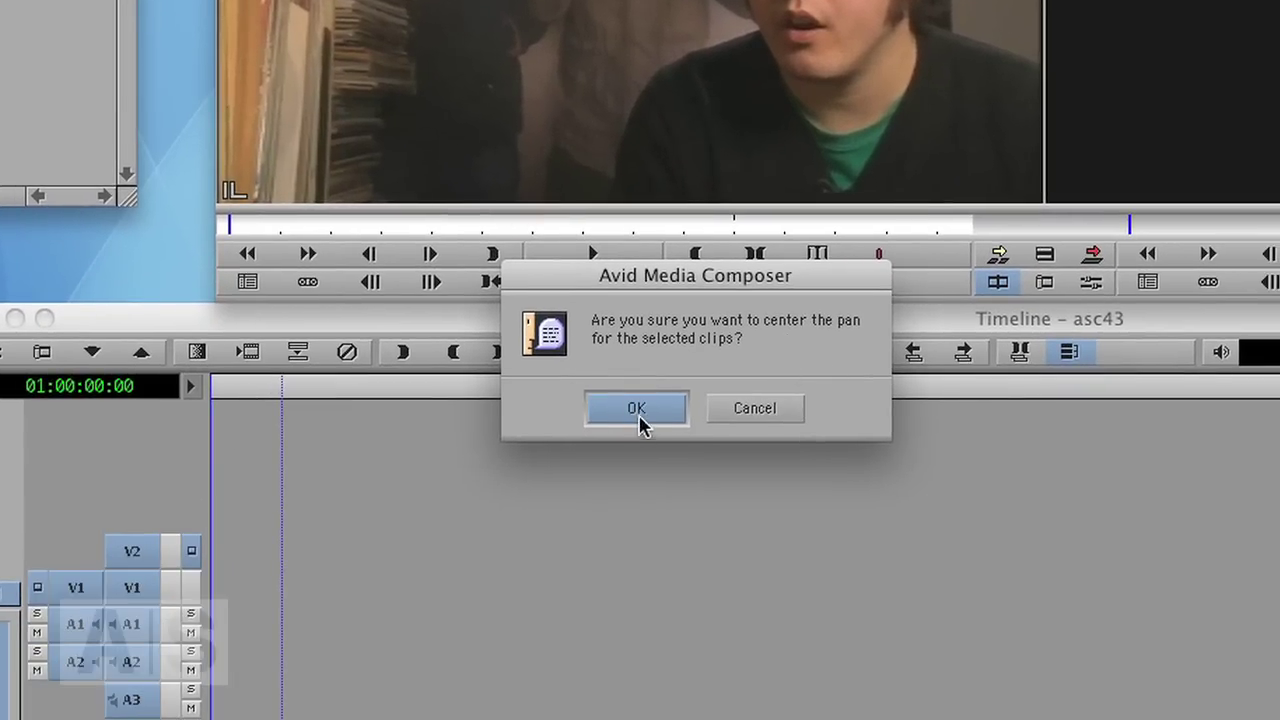
pyautogui.click(637, 410)
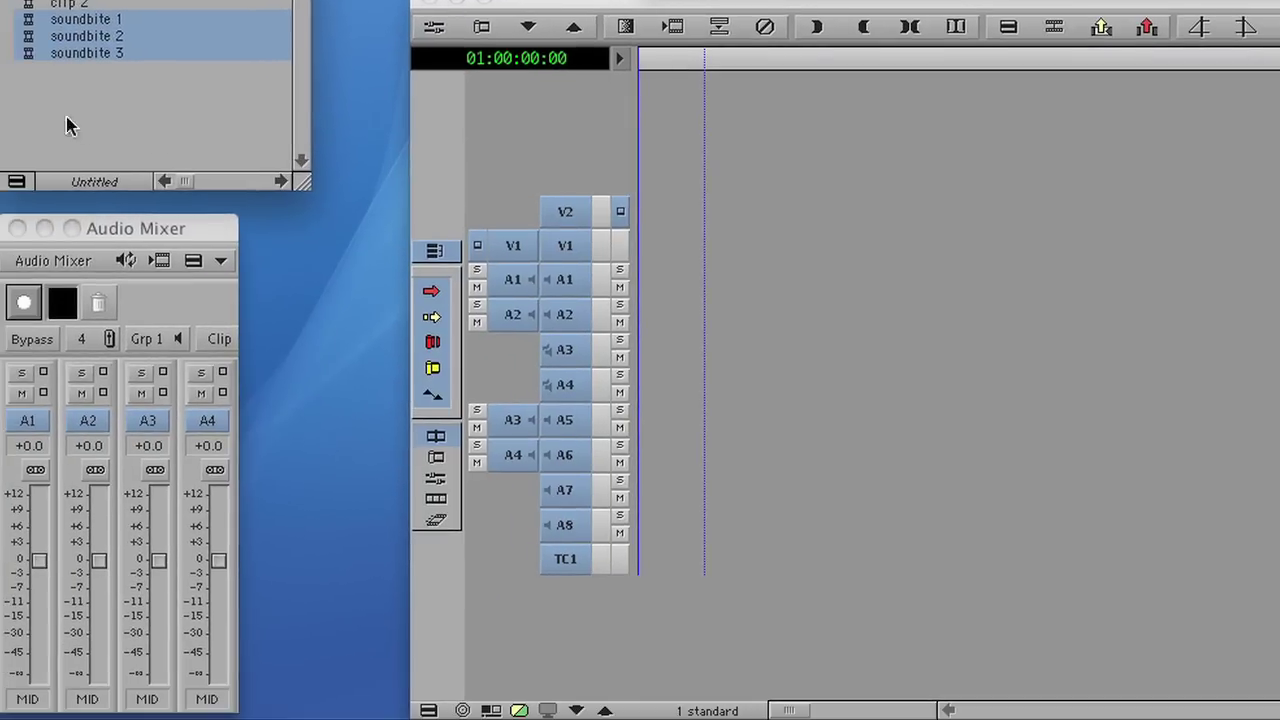
# Select soundbite 1, 2 and 3 one by one to confirm their pans are centred.
pyautogui.click(70, 125)
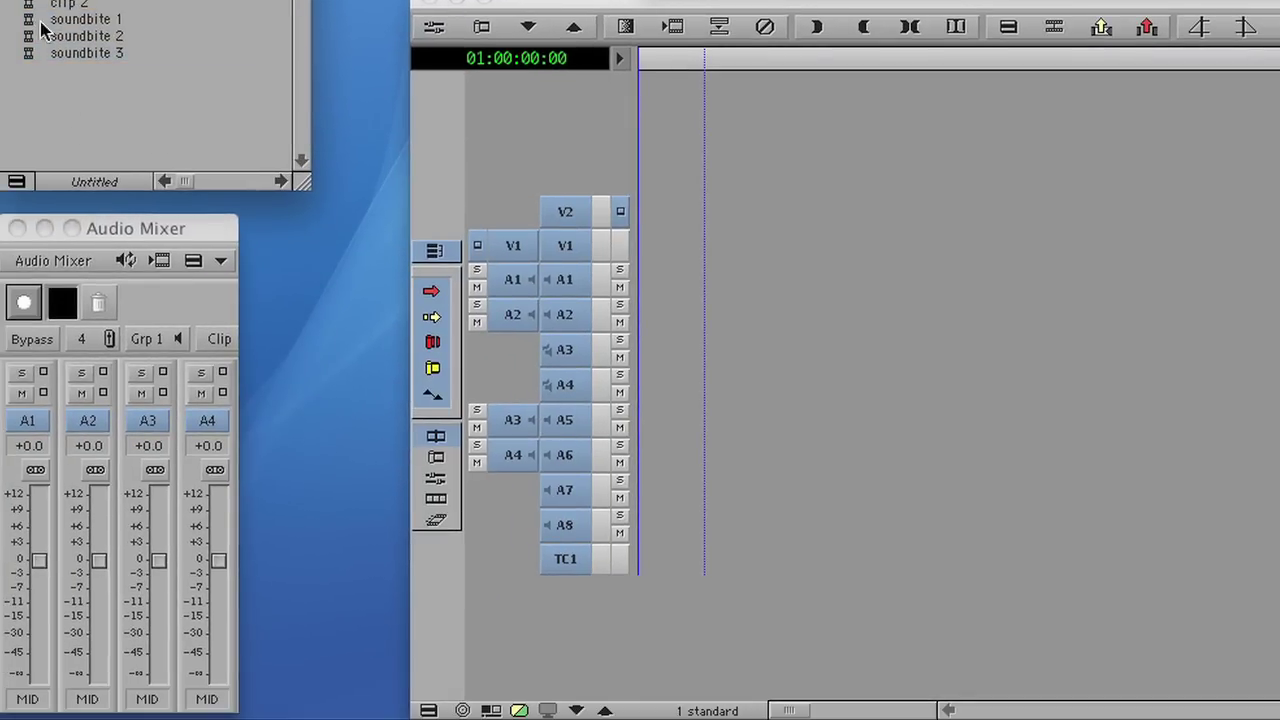
pyautogui.click(29, 21)
pyautogui.click(29, 38)
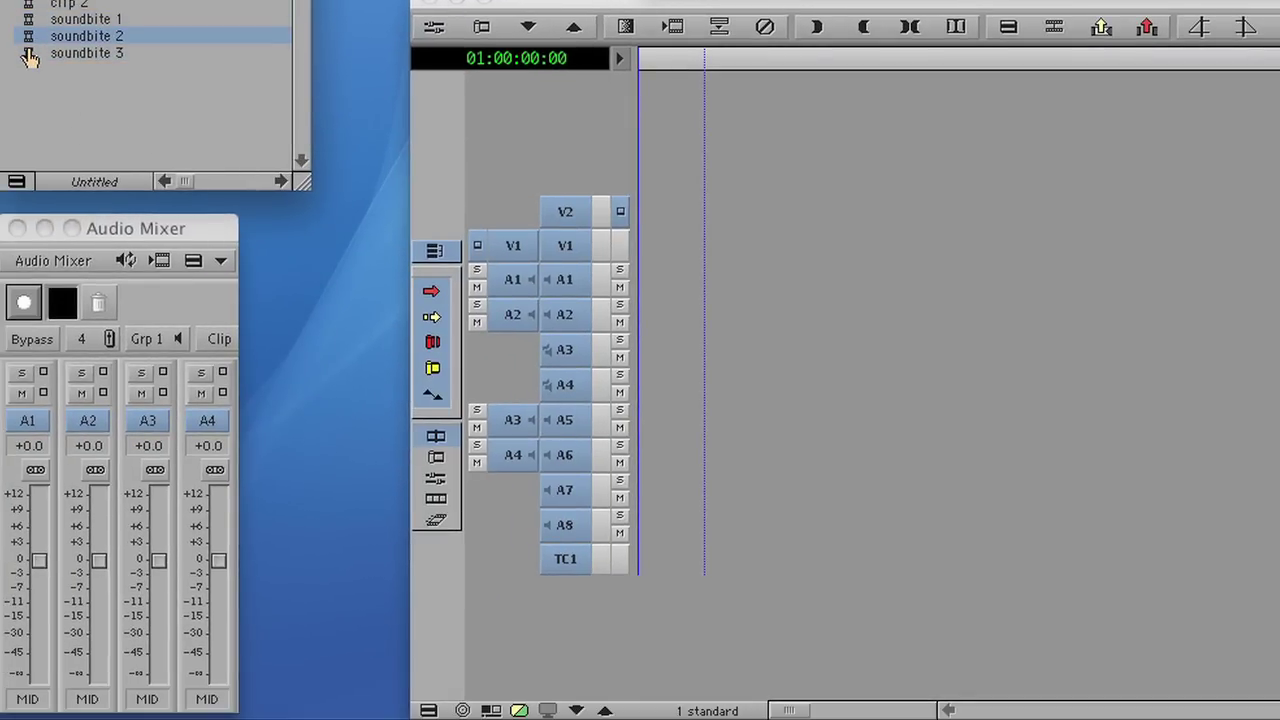
pyautogui.click(29, 55)
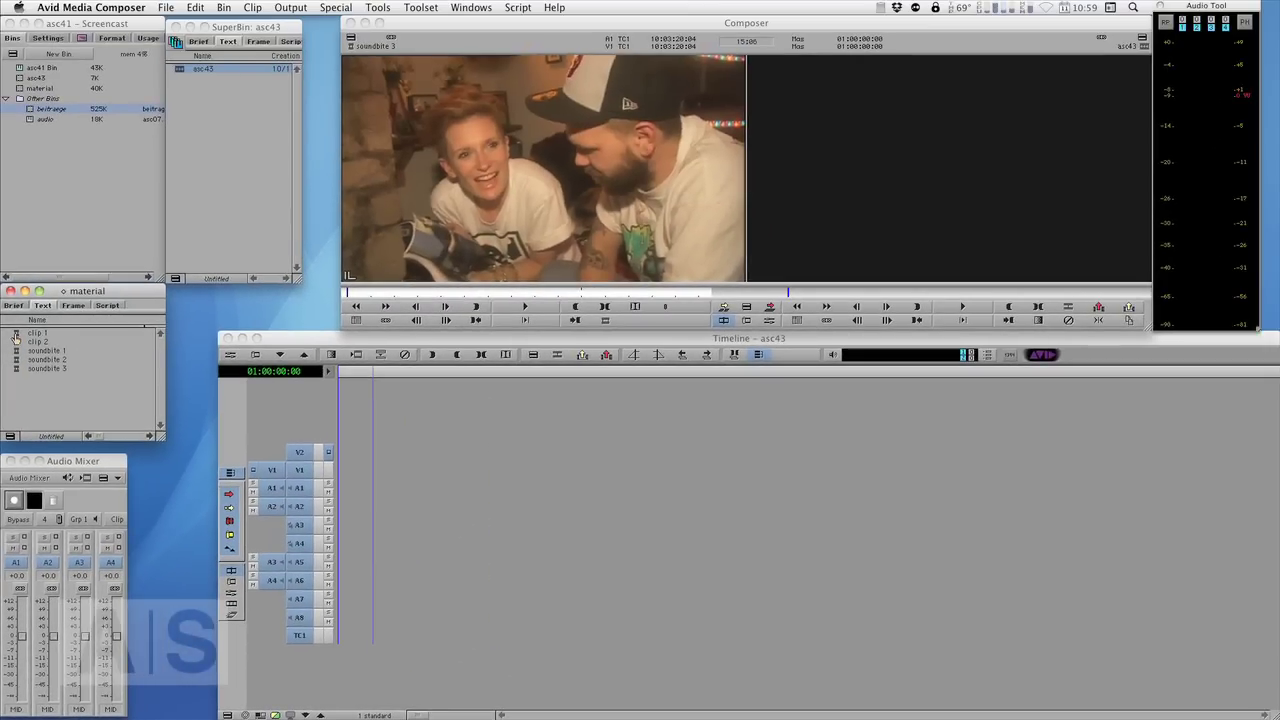
# Load clip 1 and show its video and two audio tracks in the timeline.
pyautogui.doubleClick(15, 334)
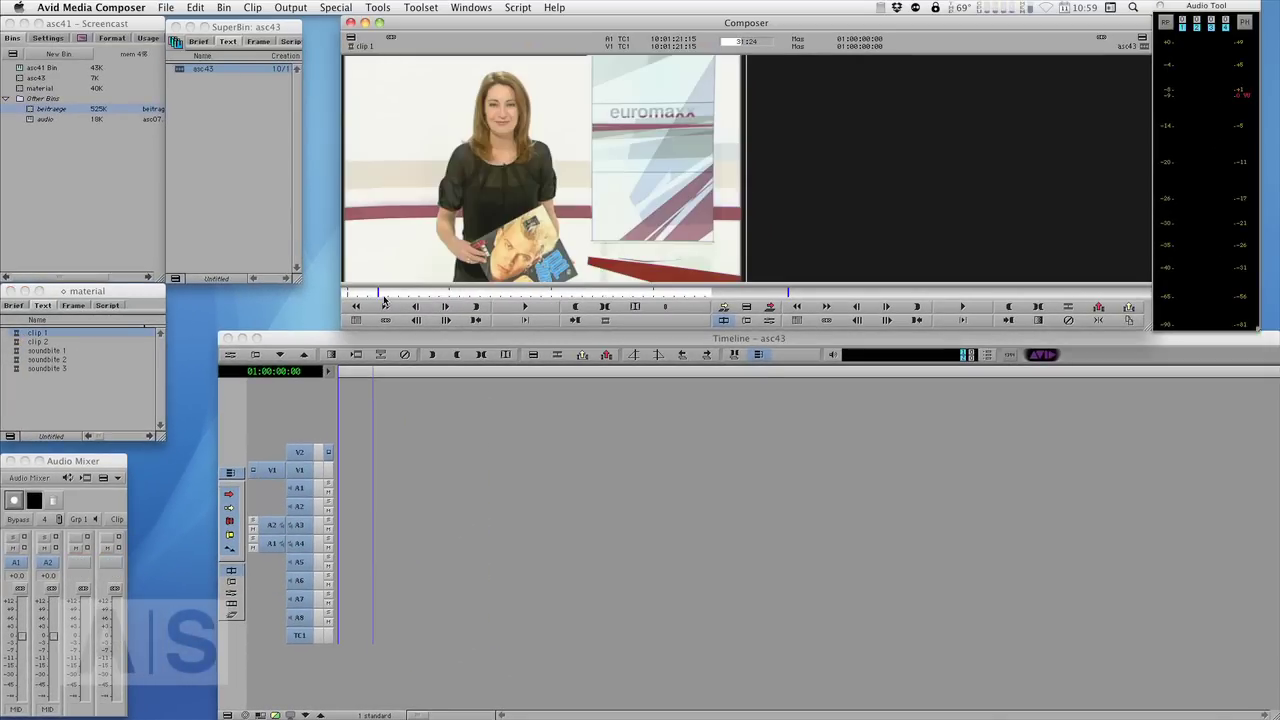
pyautogui.click(387, 296)
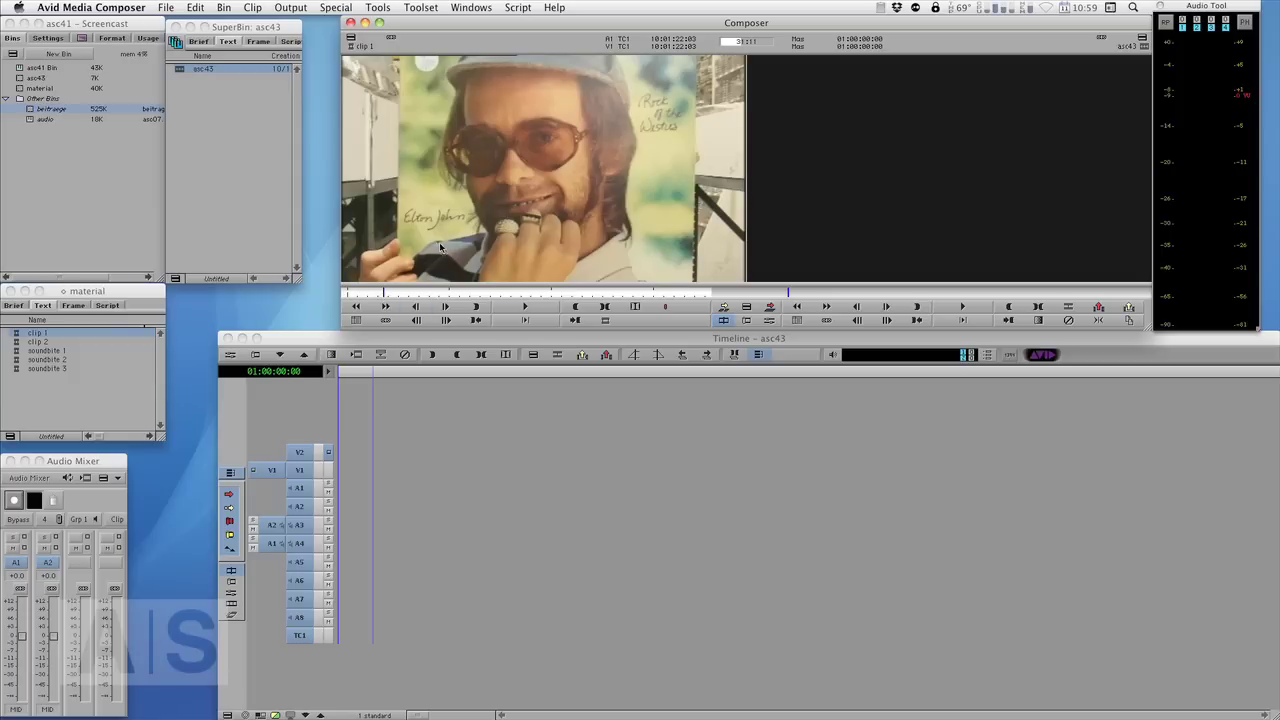
pyautogui.click(386, 307)
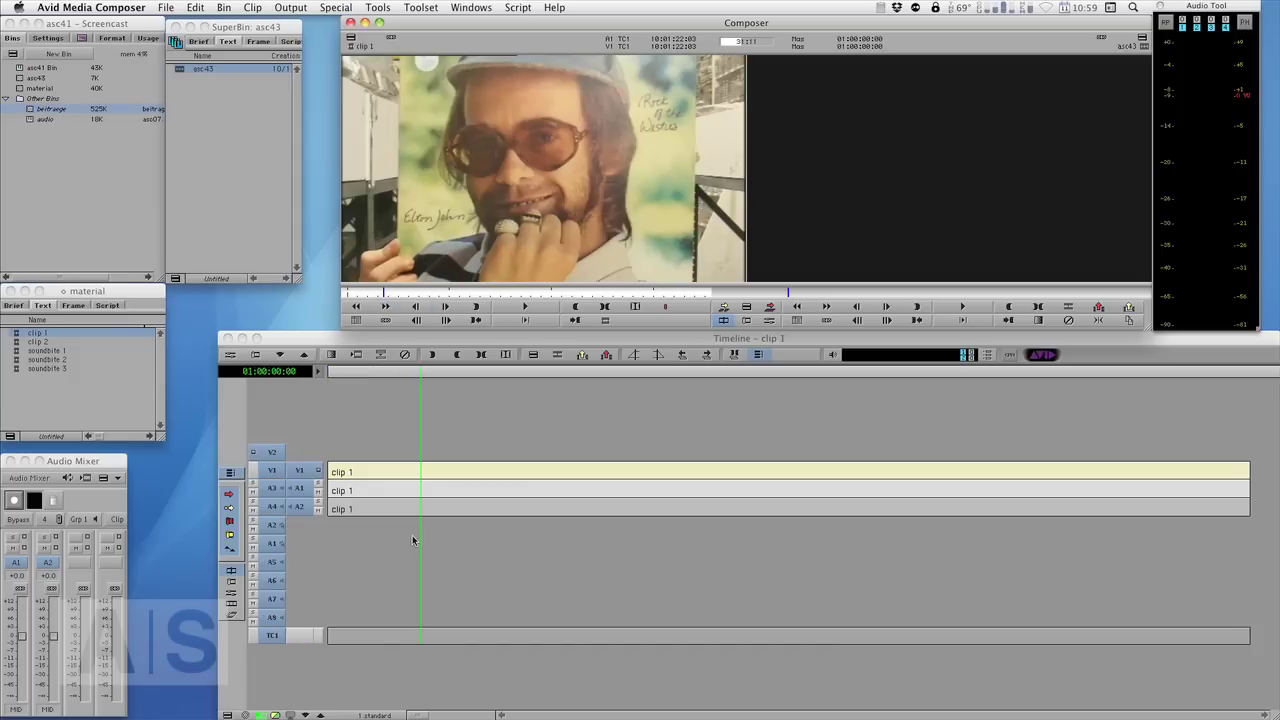
# Play and scrub through the opening of clip 1 to audition it.
pyautogui.click(330, 537)
pyautogui.press('space')
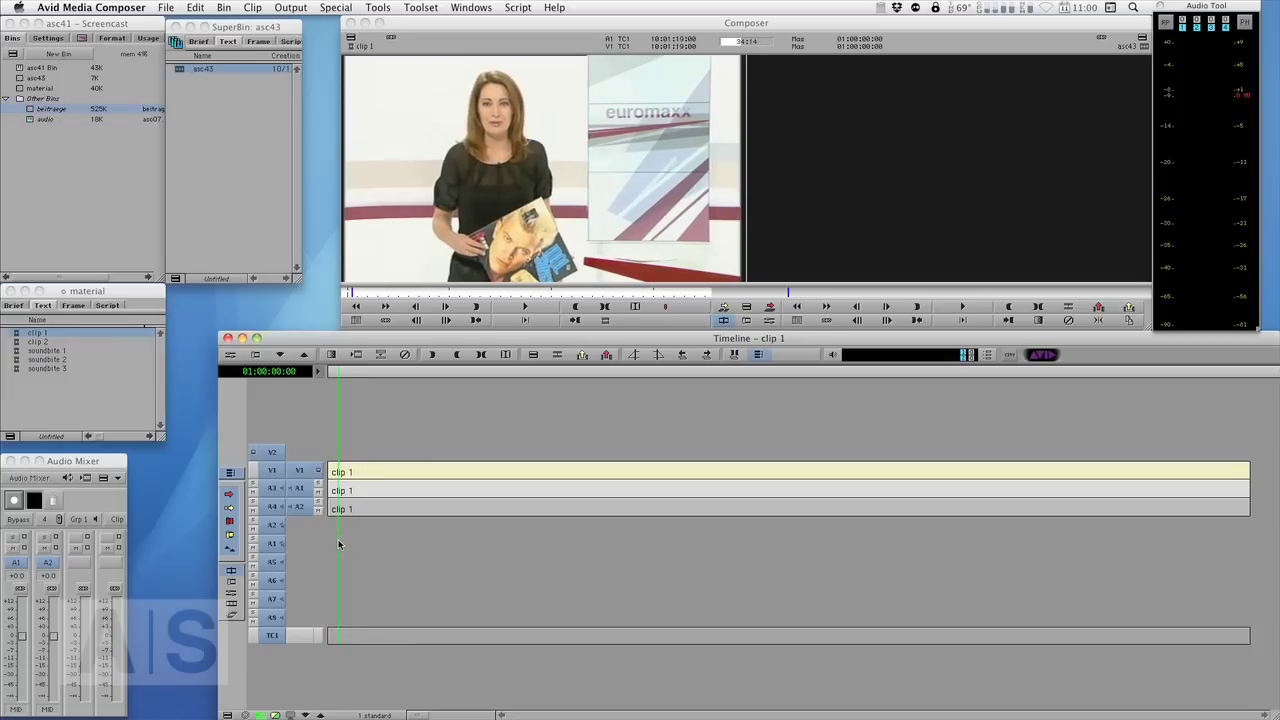
pyautogui.moveTo(339, 544)
pyautogui.mouseDown()
pyautogui.moveTo(388, 553)
pyautogui.moveTo(326, 556)
pyautogui.mouseUp()
pyautogui.press('space')
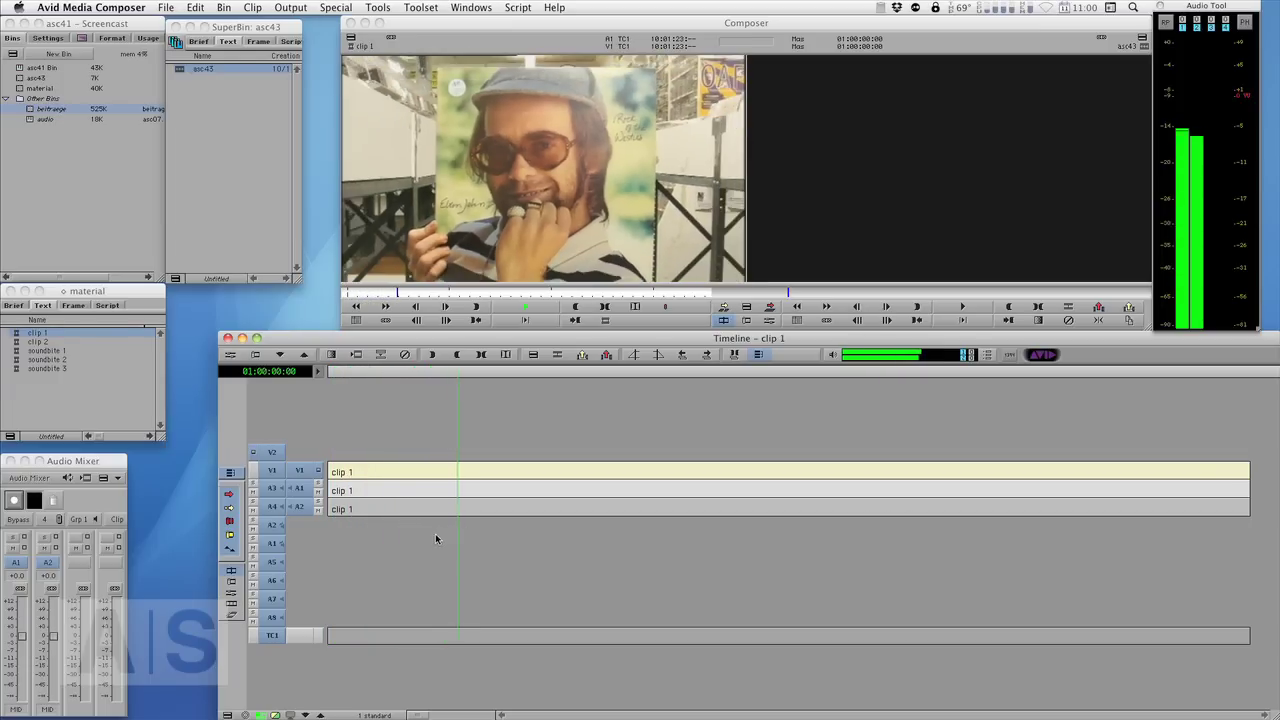
pyautogui.press('space')
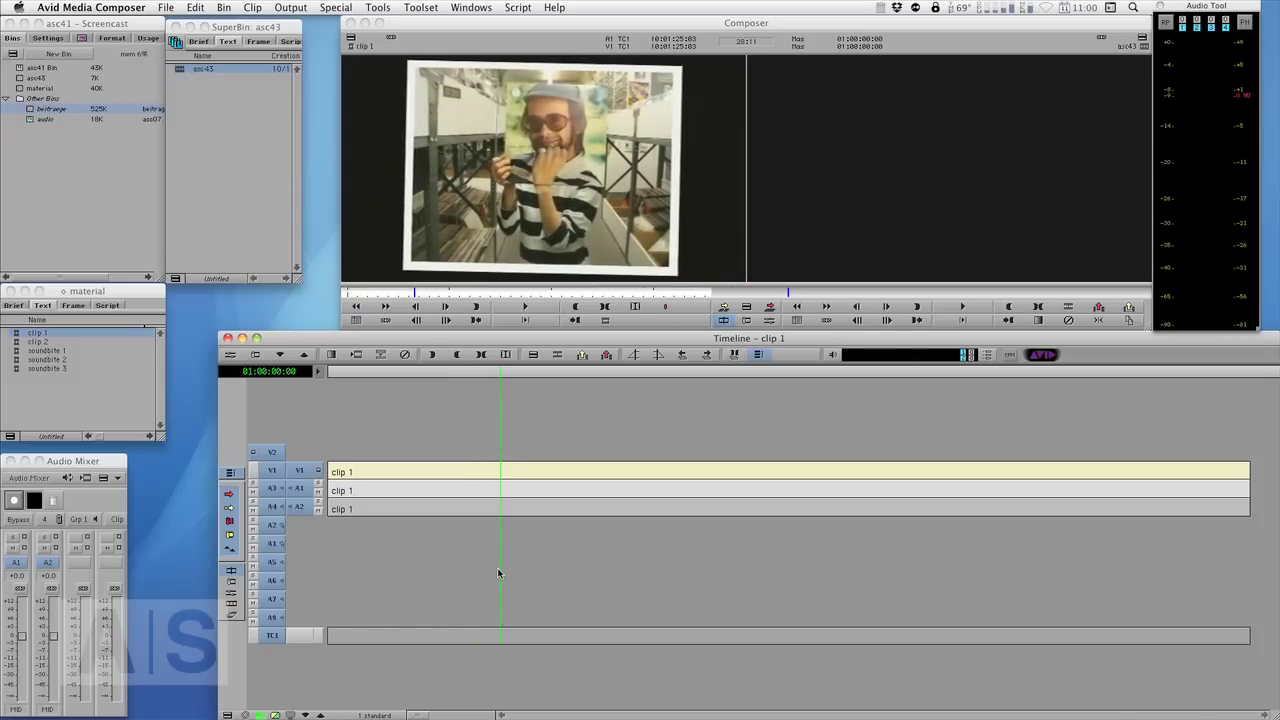
pyautogui.moveTo(497, 573); pyautogui.dragTo(443, 583)
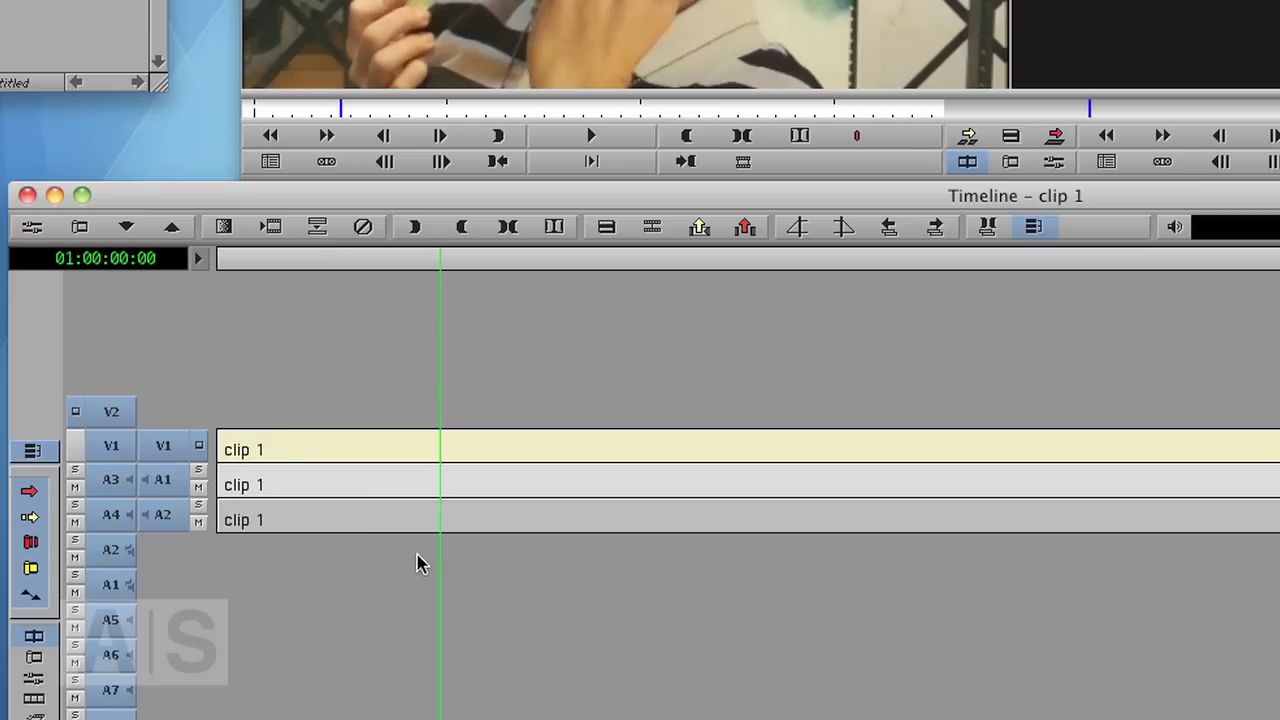
# Toggle solo and mute on audio tracks A1 and A2, leaving both unmuted.
pyautogui.click(199, 471)
pyautogui.click(198, 470)
pyautogui.click(198, 487)
pyautogui.click(198, 487)
pyautogui.click(198, 522)
pyautogui.click(198, 524)
# Play the sequence with A1 soloed, then with A2 soloed instead.
pyautogui.click(198, 470)
pyautogui.press('j')
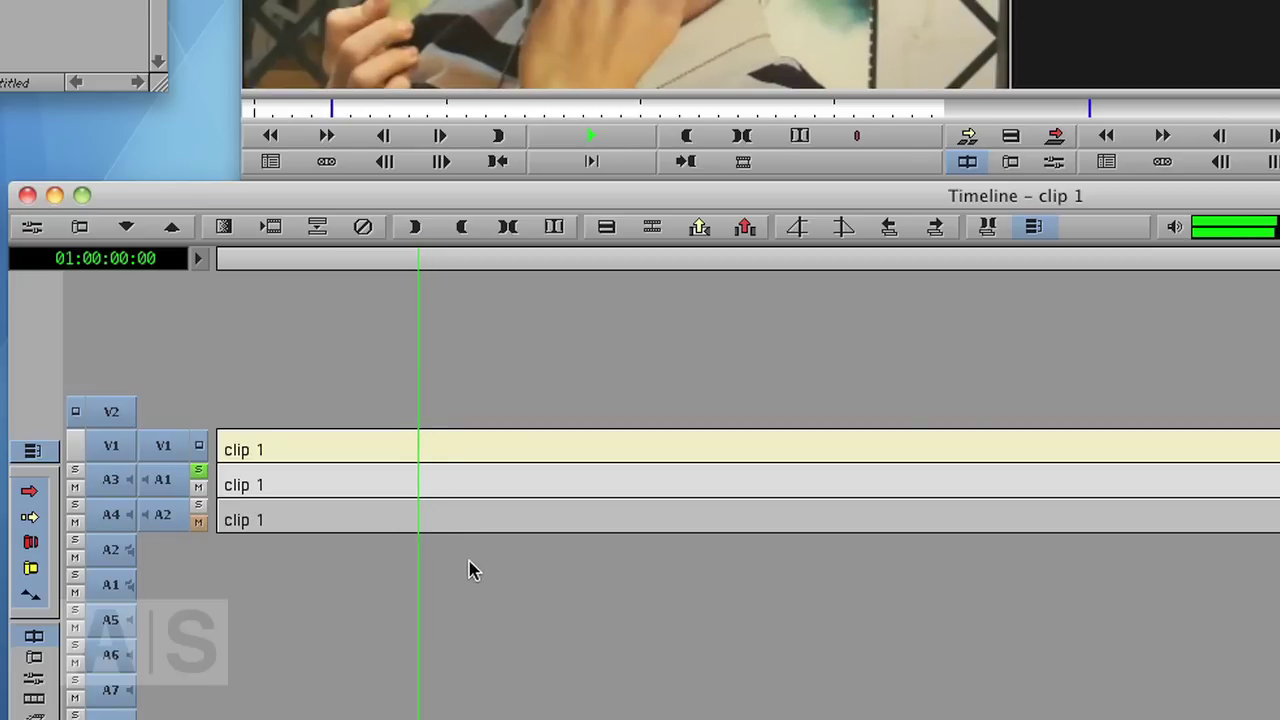
pyautogui.press('space')
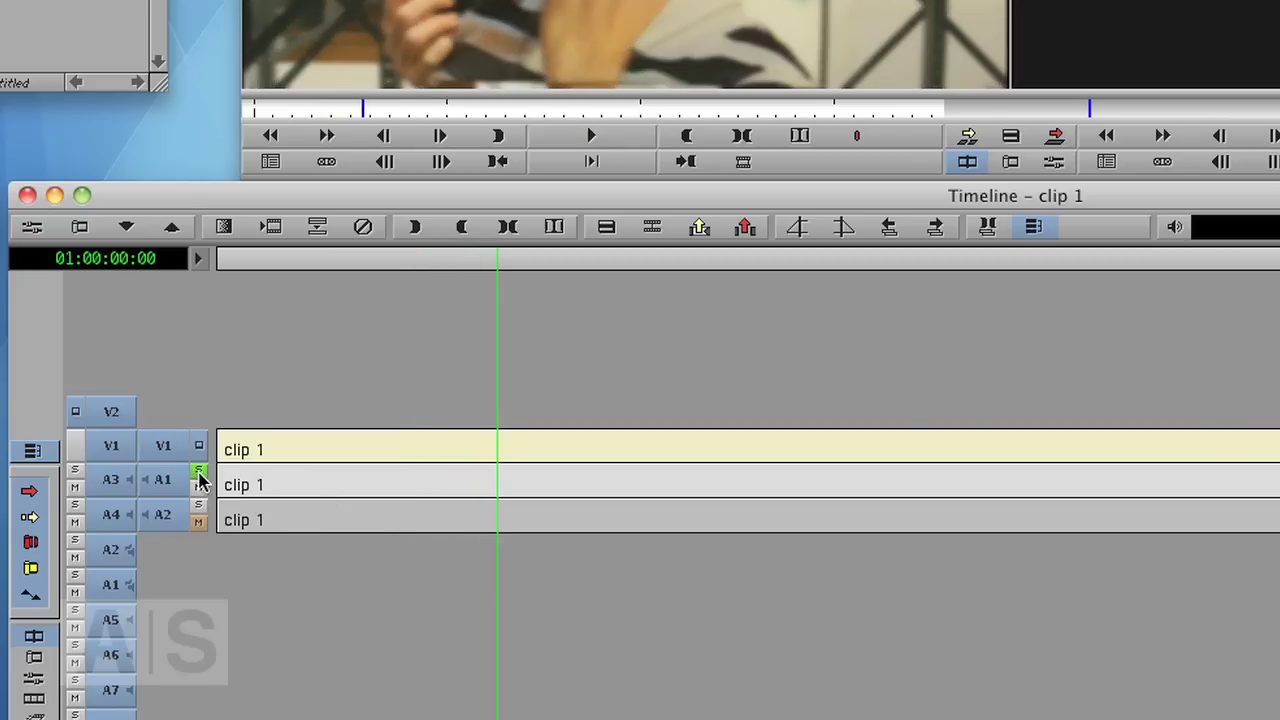
pyautogui.click(198, 470)
pyautogui.click(198, 505)
pyautogui.click(475, 550)
pyautogui.press('space')
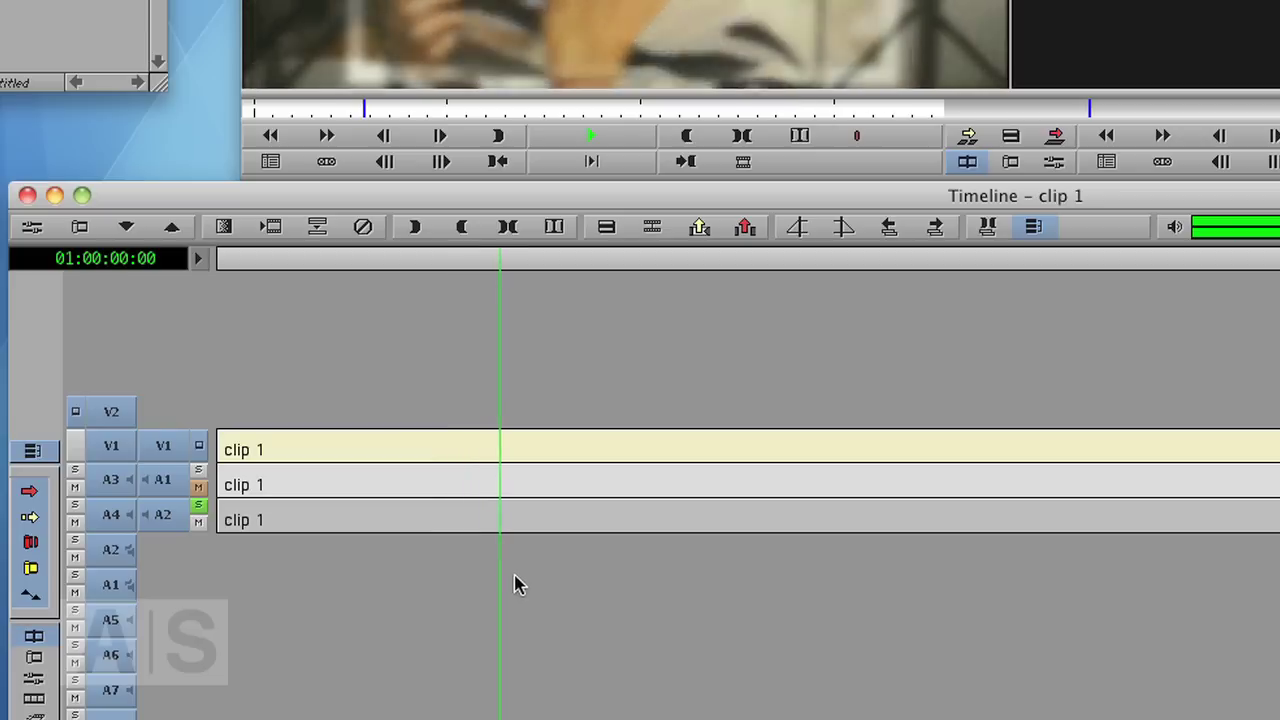
pyautogui.press('space')
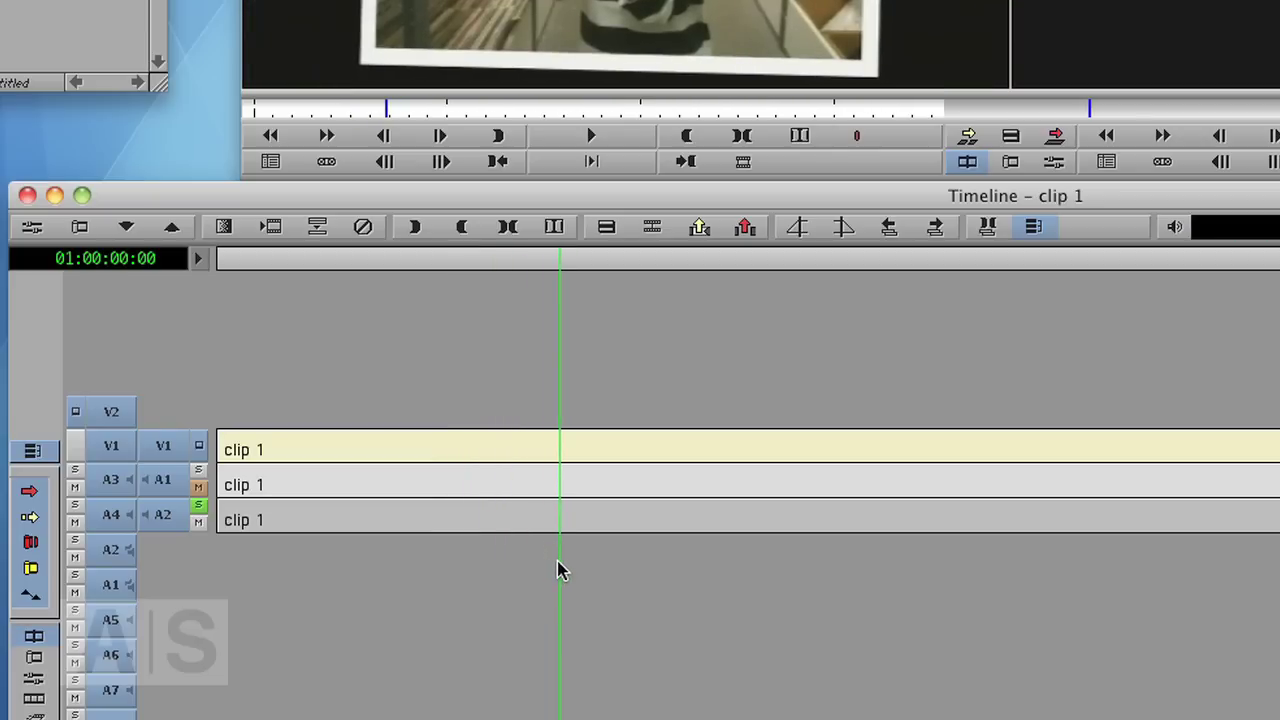
# Turn off A2's solo and scrub slowly through an earlier part of clip 1.
pyautogui.click(511, 568)
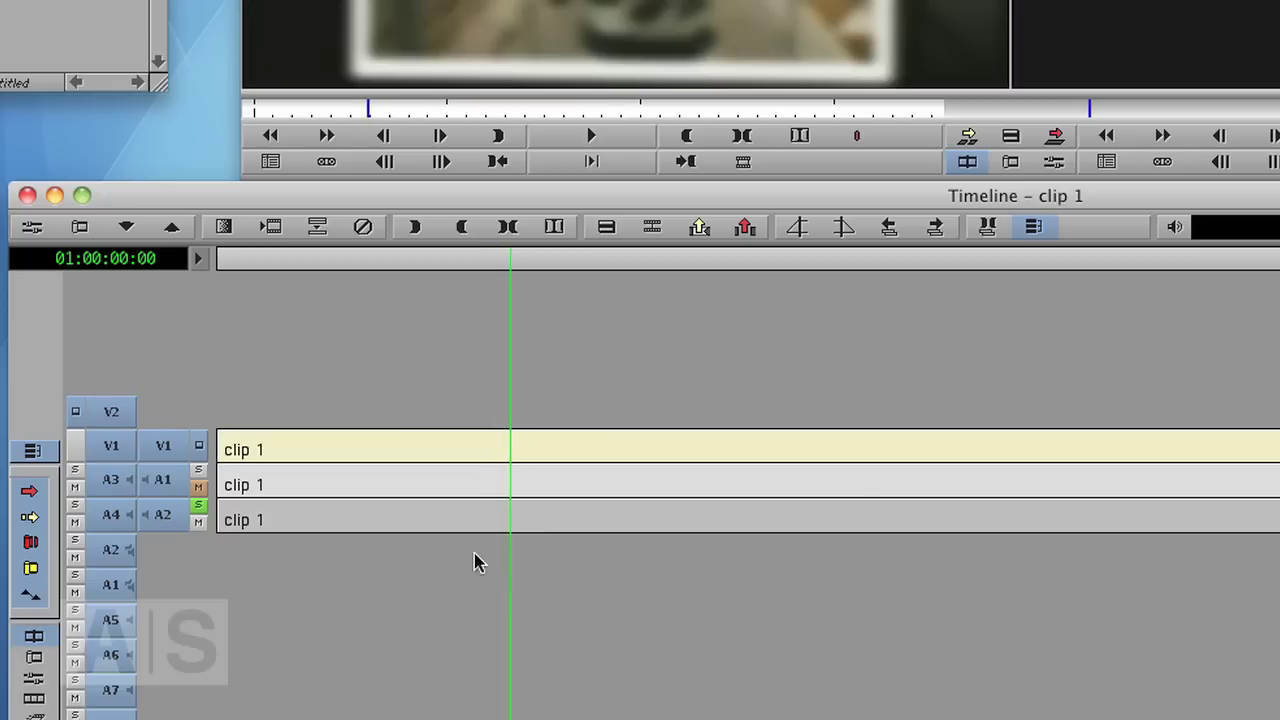
pyautogui.click(198, 507)
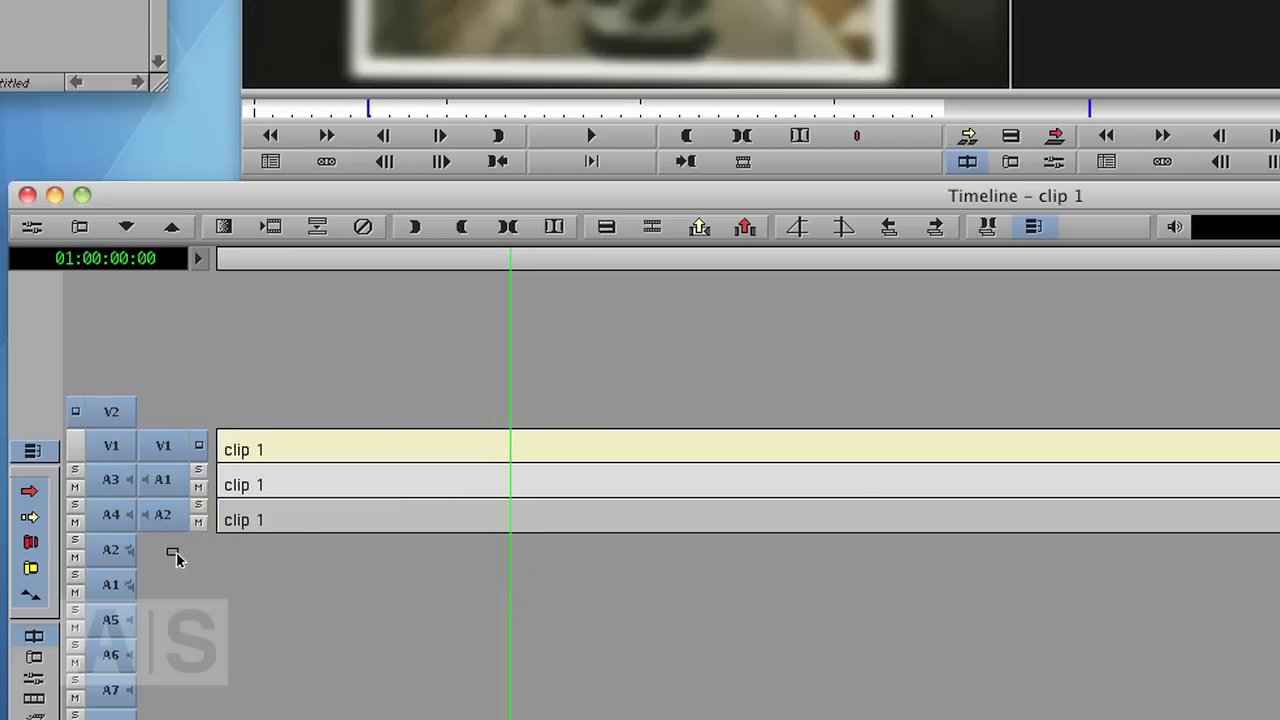
pyautogui.click(474, 600)
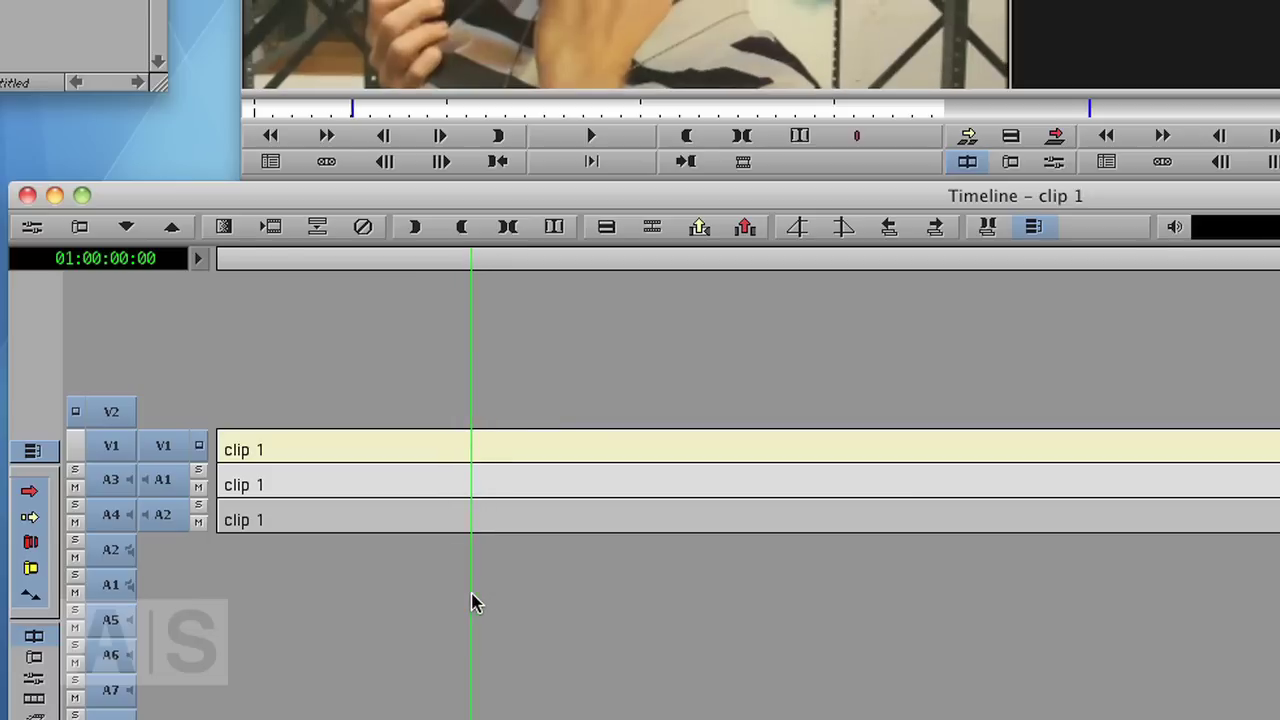
pyautogui.moveTo(474, 600); pyautogui.dragTo(491, 600)
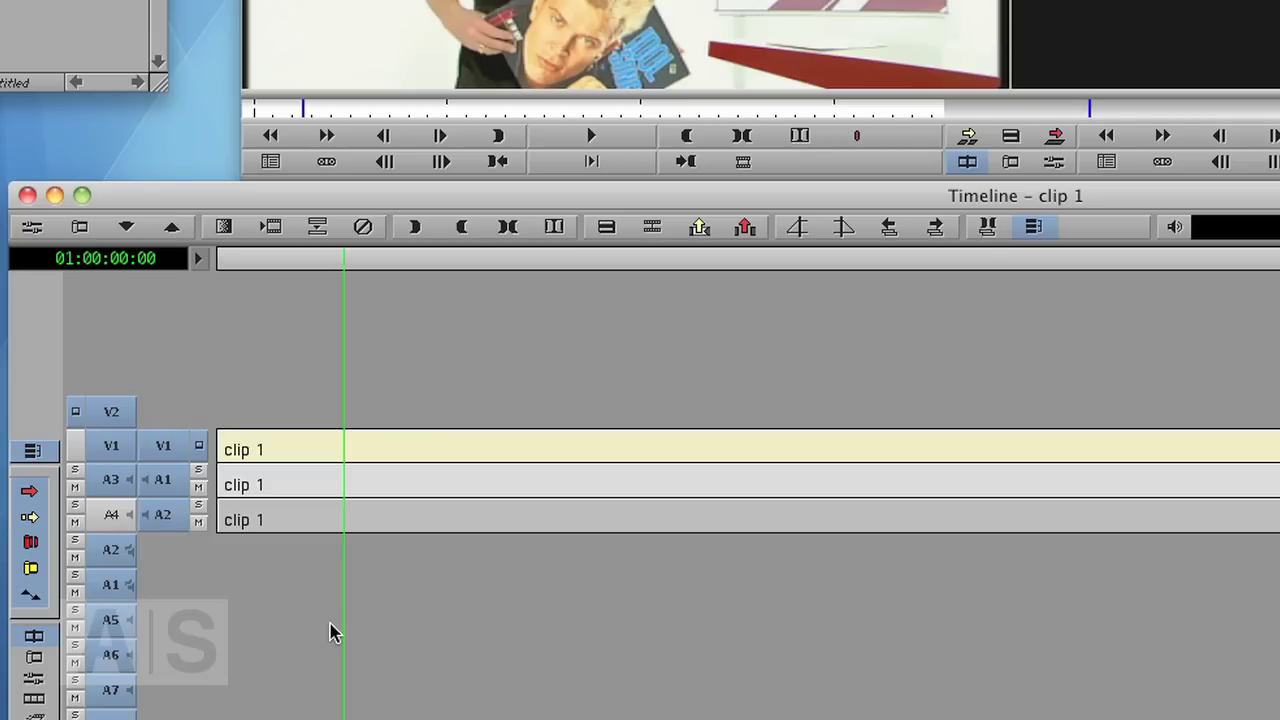
# Play the clip 1 sequence briefly from the current position and stop it.
pyautogui.press('space')
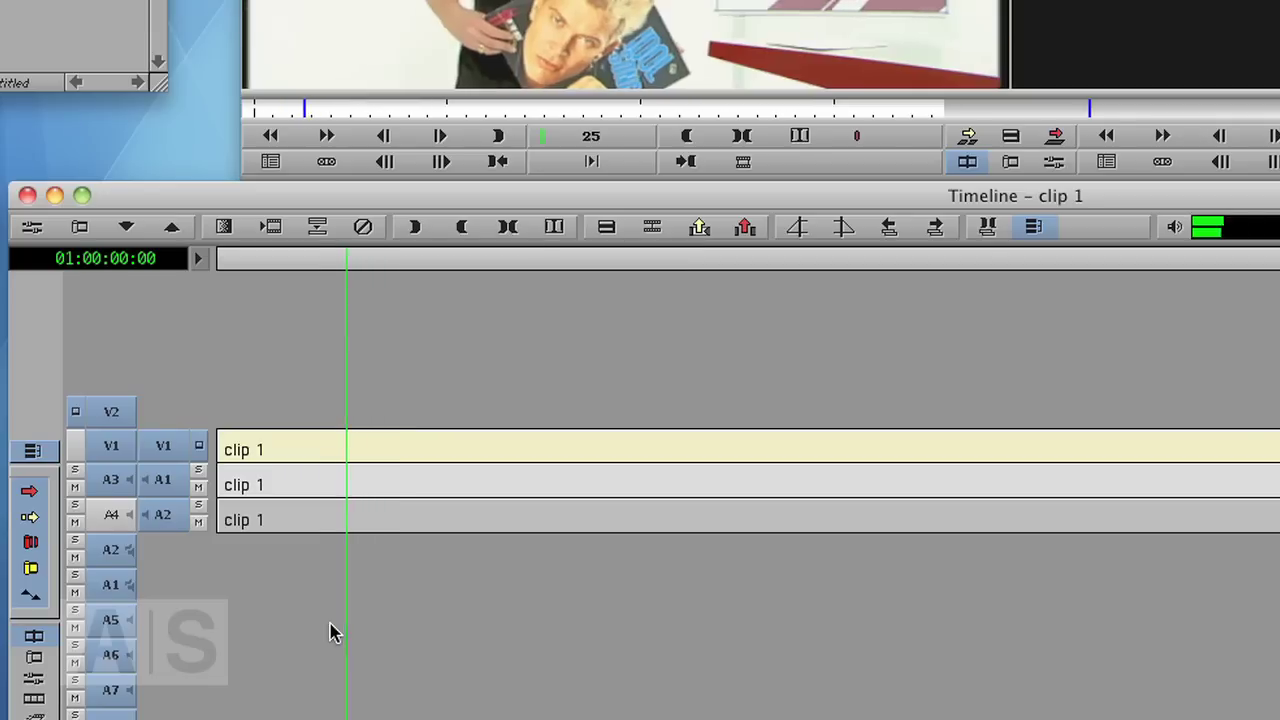
pyautogui.press('space')
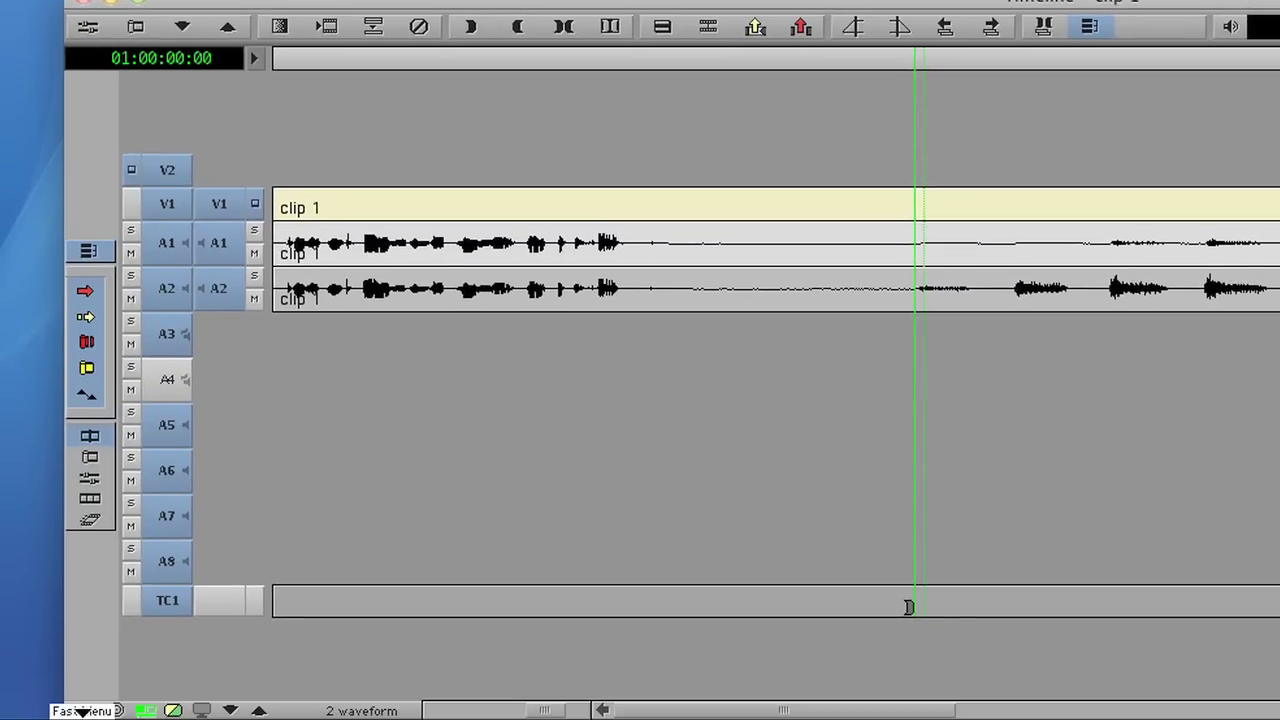
# Turn on audio waveform display from the Timeline Fast Menu's Audio Data options.
pyautogui.click(84, 710)
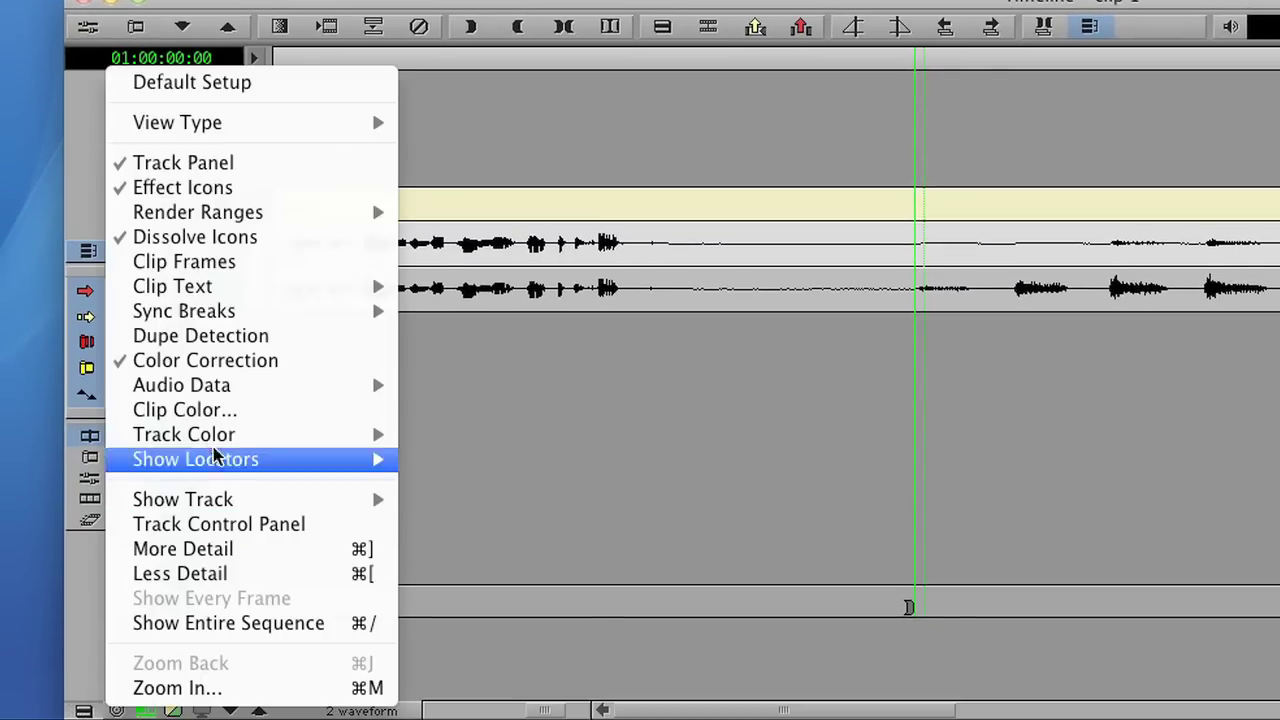
pyautogui.moveTo(189, 389)
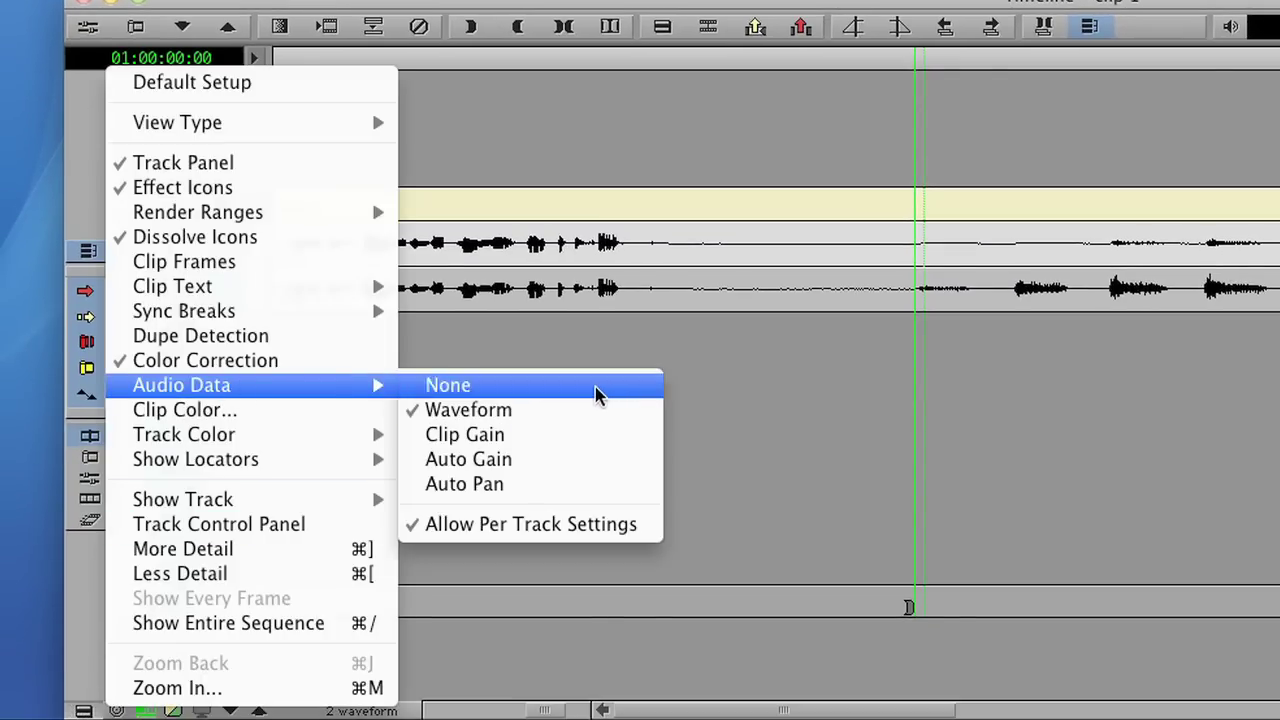
pyautogui.click(812, 392)
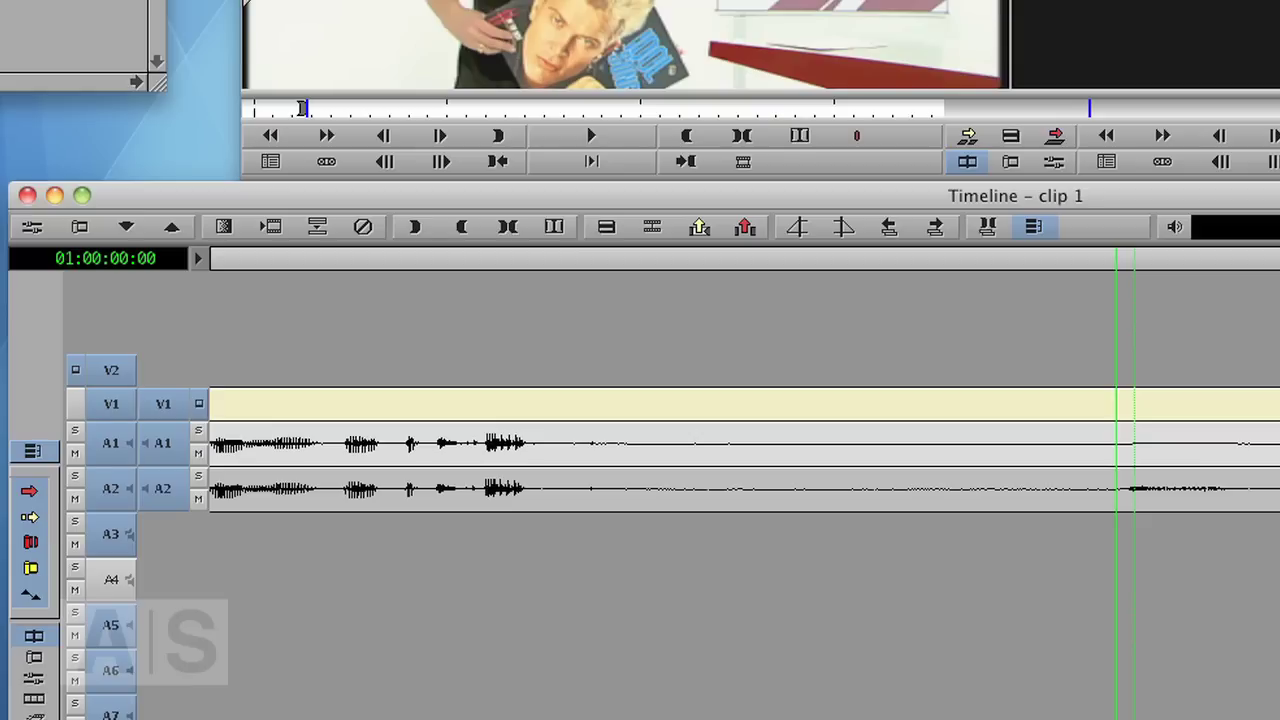
# Enlarge the A1 and A2 waveforms with Ctrl+Alt+L, trying Ctrl+Alt+K along the way.
pyautogui.hotkey('ctrl', 'alt', 'l')
pyautogui.hotkey('ctrl', 'alt', 'l')
pyautogui.hotkey('ctrl', 'alt', 'l')
pyautogui.hotkey('ctrl', 'alt', 'l')
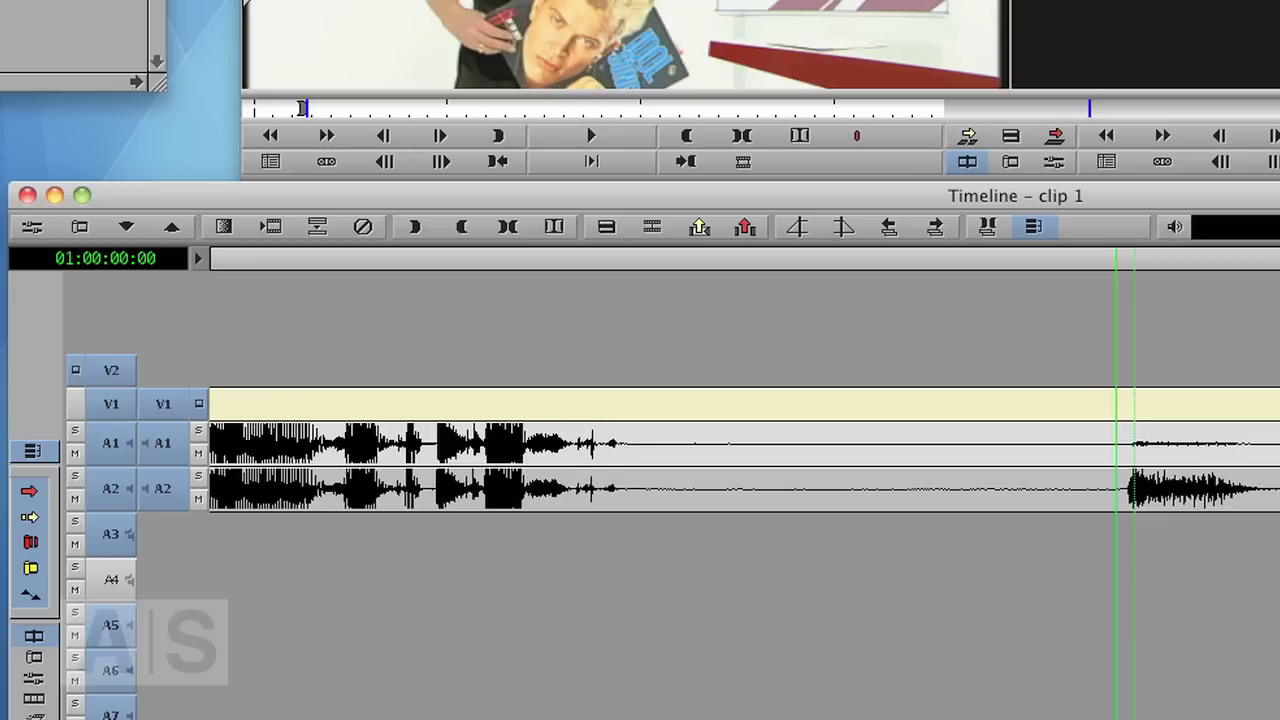
pyautogui.hotkey('ctrl', 'alt', 'k')
pyautogui.hotkey('ctrl', 'alt', 'k')
pyautogui.hotkey('ctrl', 'alt', 'k')
pyautogui.hotkey('ctrl', 'alt', 'k')
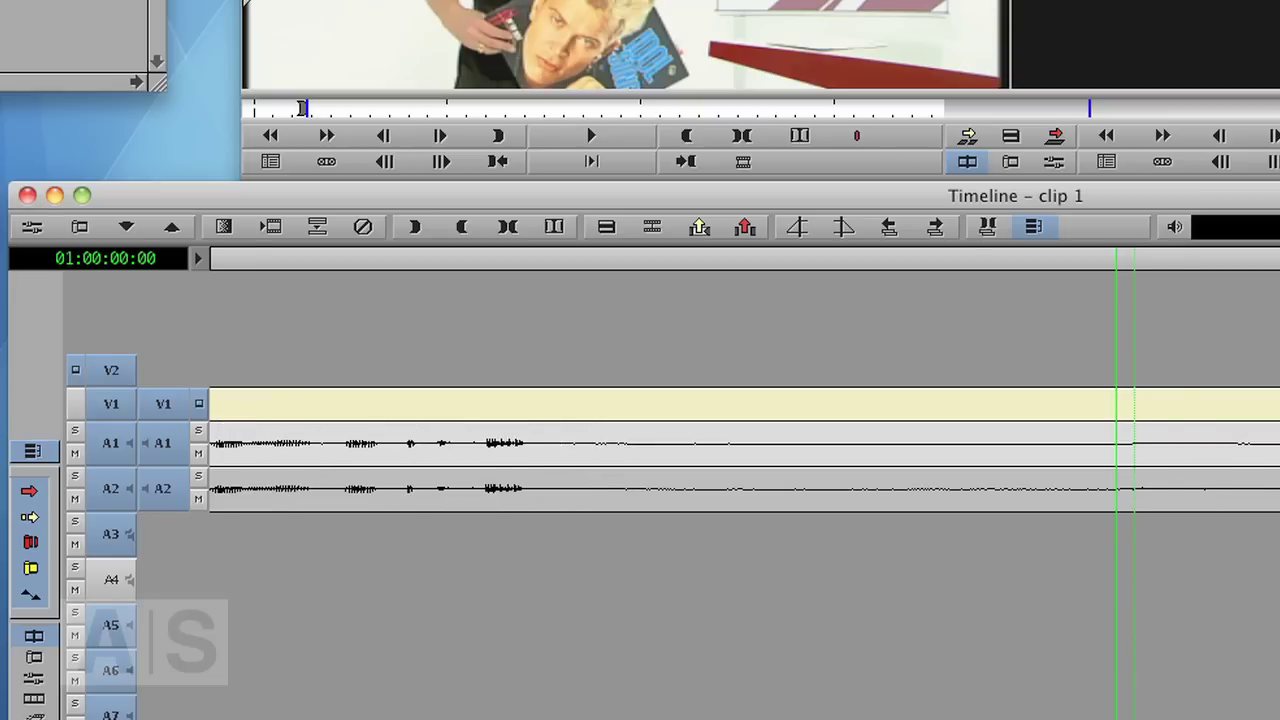
pyautogui.hotkey('ctrl', 'alt', 'l')
pyautogui.hotkey('ctrl', 'alt', 'l')
pyautogui.hotkey('ctrl', 'alt', 'l')
pyautogui.hotkey('ctrl', 'alt', 'l')
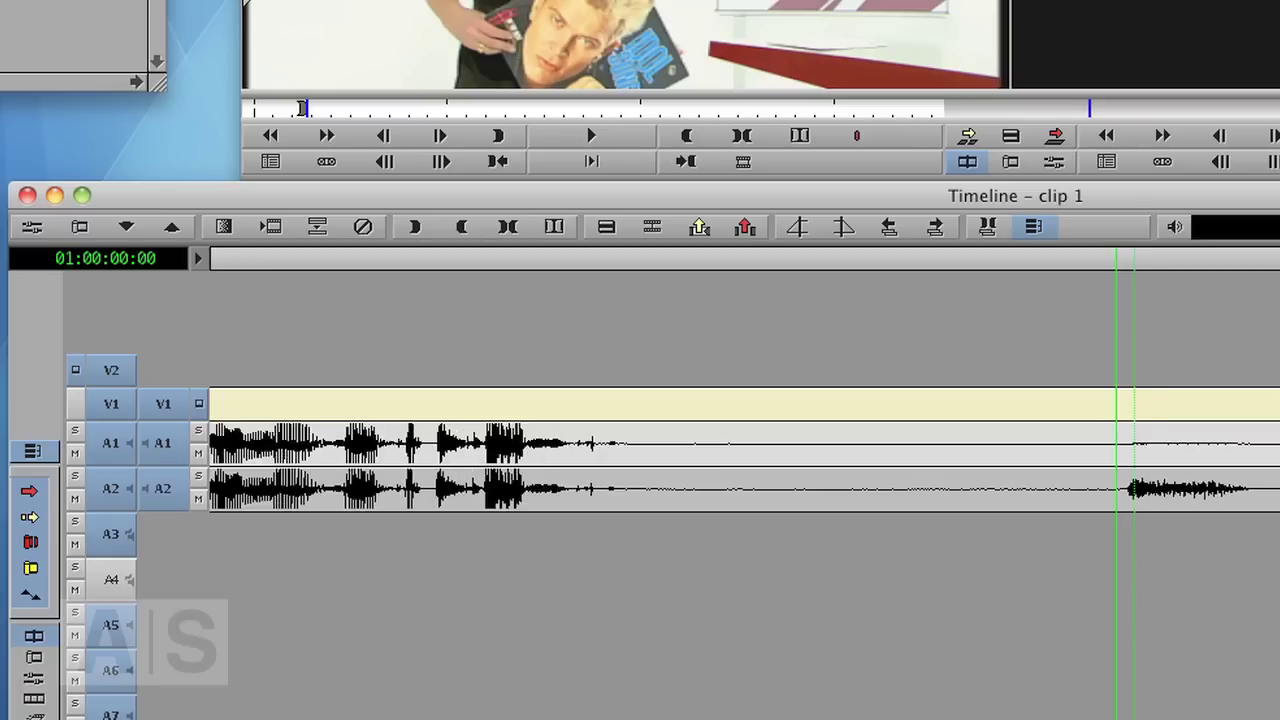
pyautogui.hotkey('ctrl', 'alt', 'k')
pyautogui.hotkey('ctrl', 'alt', 'k')
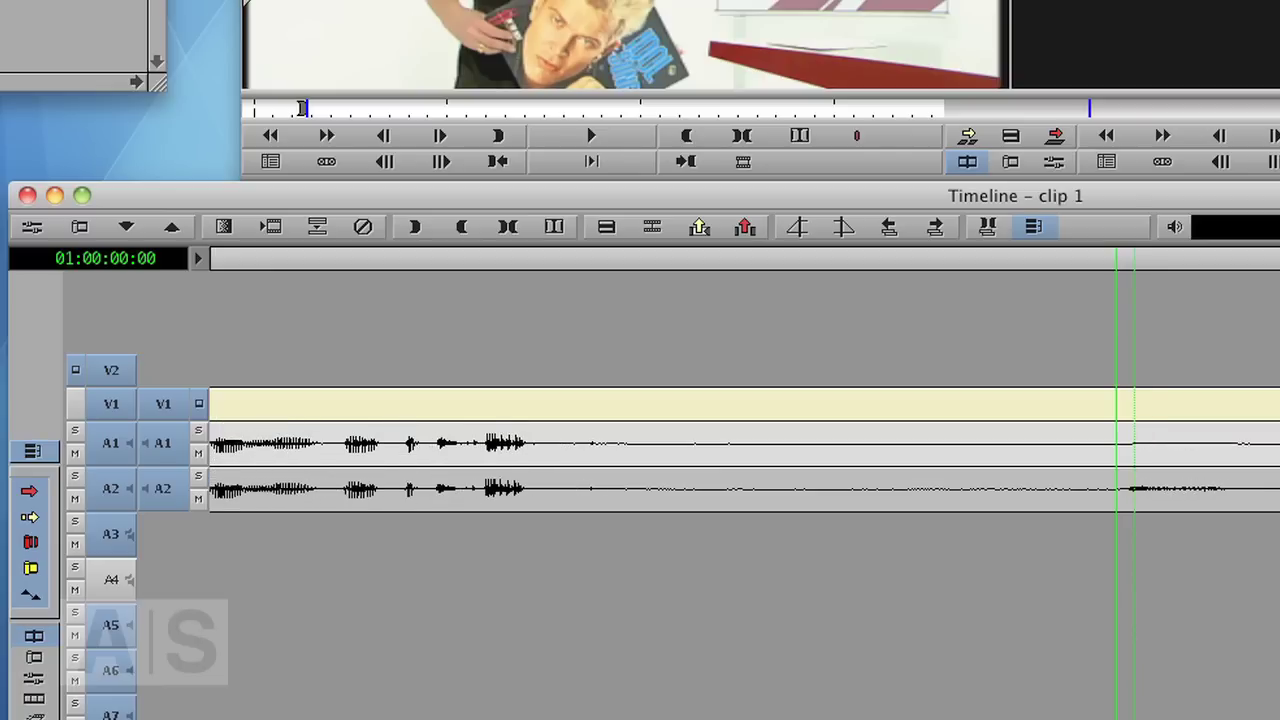
pyautogui.hotkey('ctrl', 'alt', 'l')
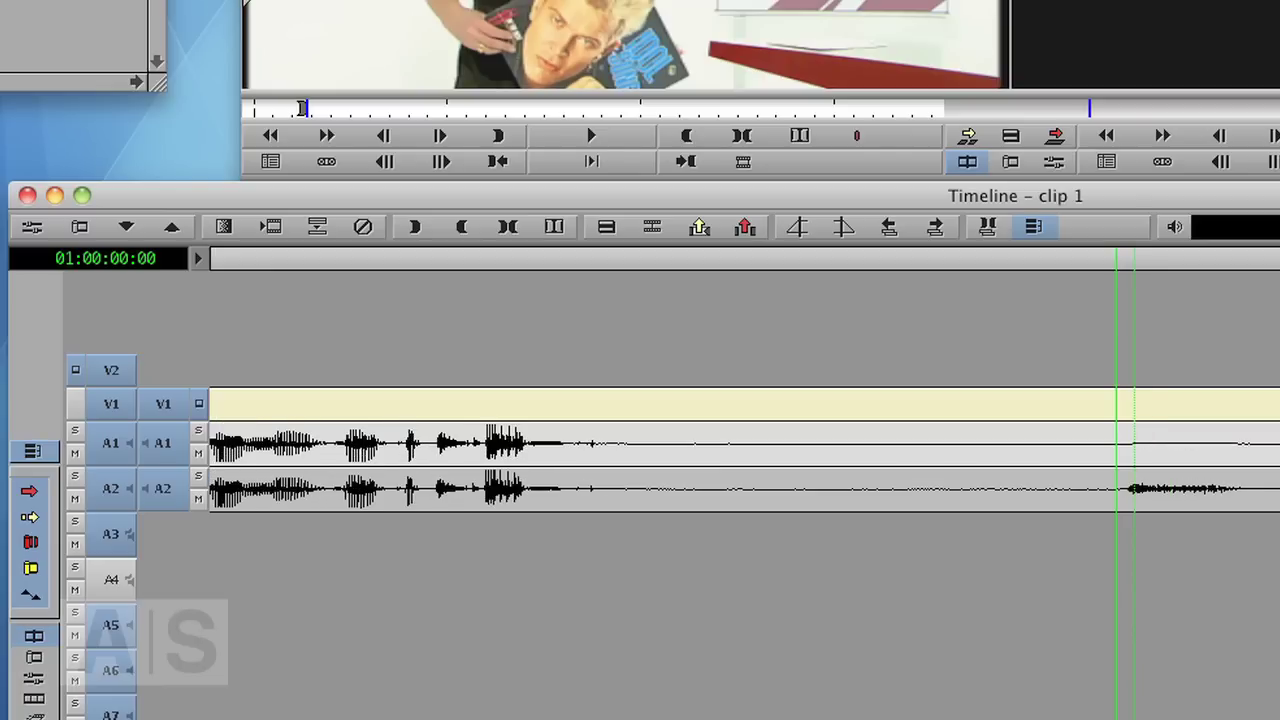
pyautogui.hotkey('ctrl', 'alt', 'l')
pyautogui.hotkey('ctrl', 'alt', 'l')
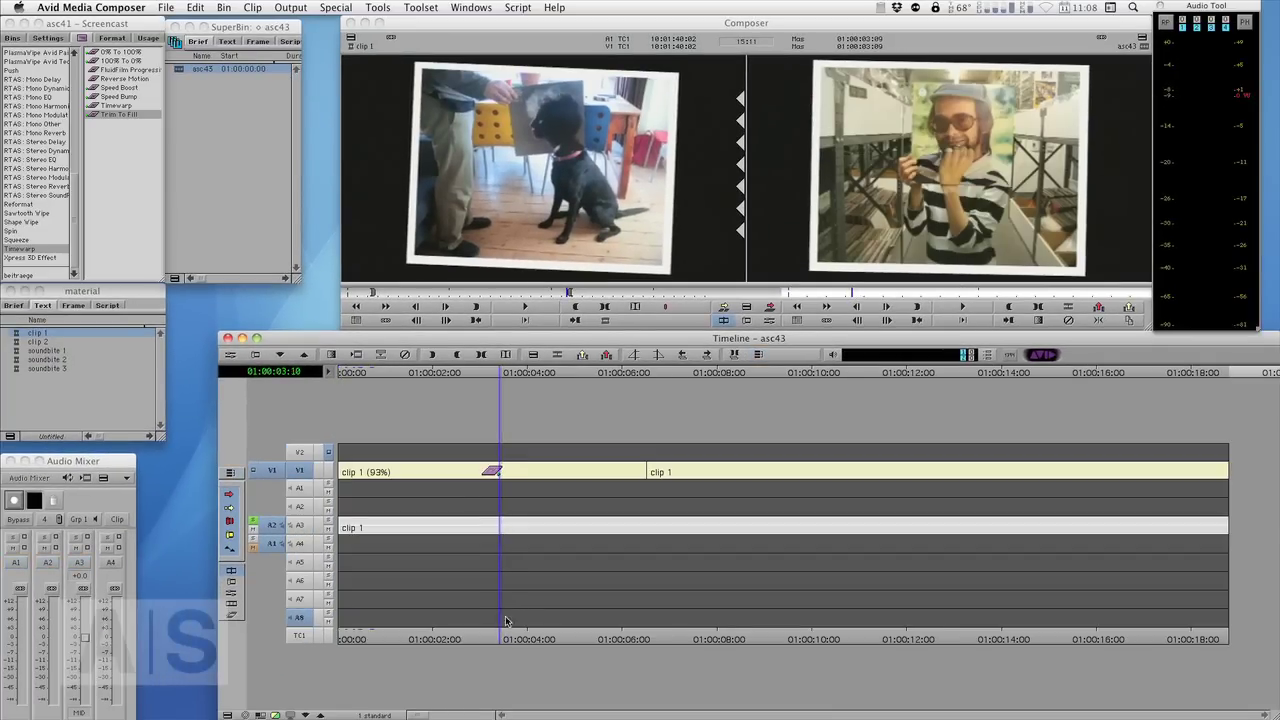
# Add soundbite 1 at the end of asc43 after clip 1 and scrub into it.
pyautogui.click(1084, 616)
pyautogui.press('End')
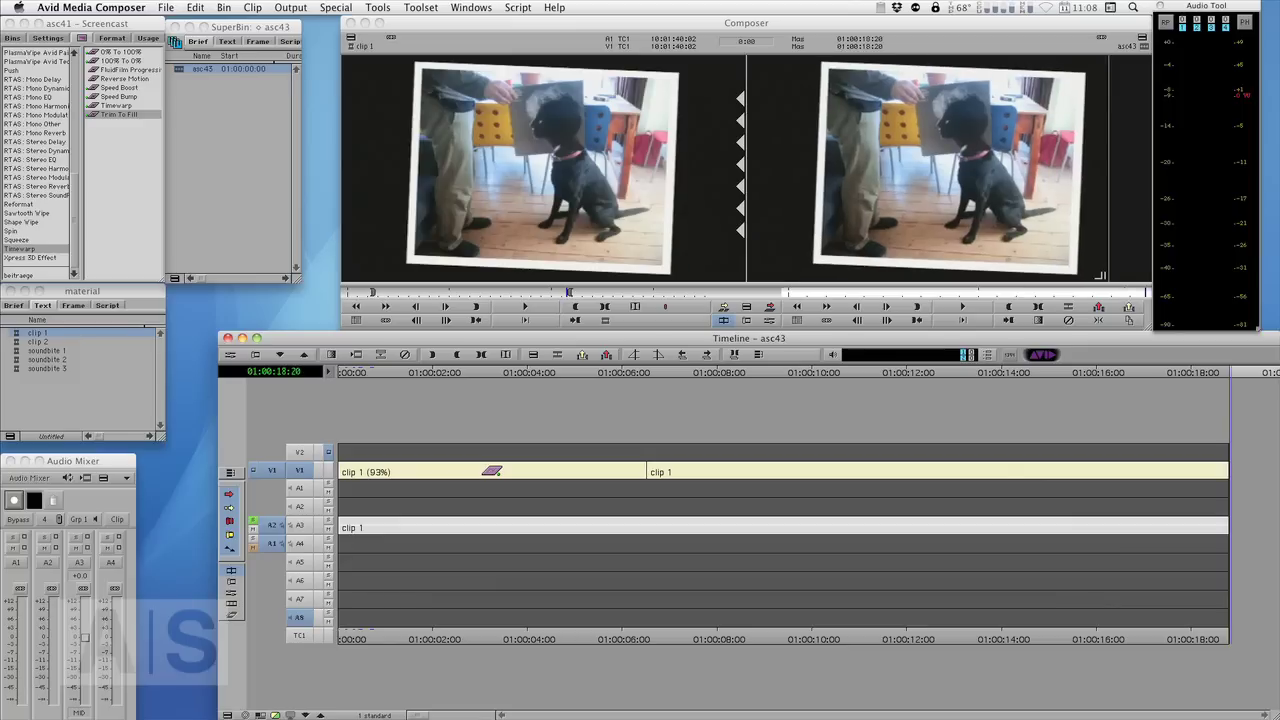
pyautogui.doubleClick(14, 352)
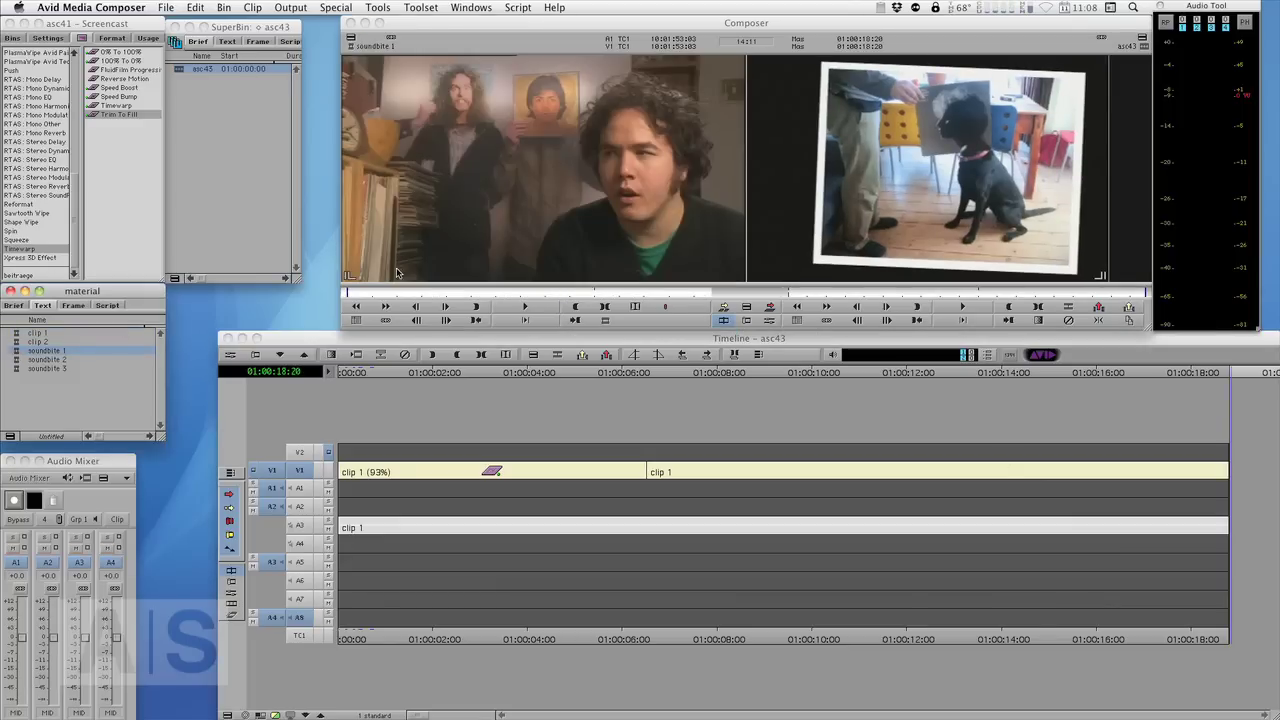
pyautogui.click(348, 294)
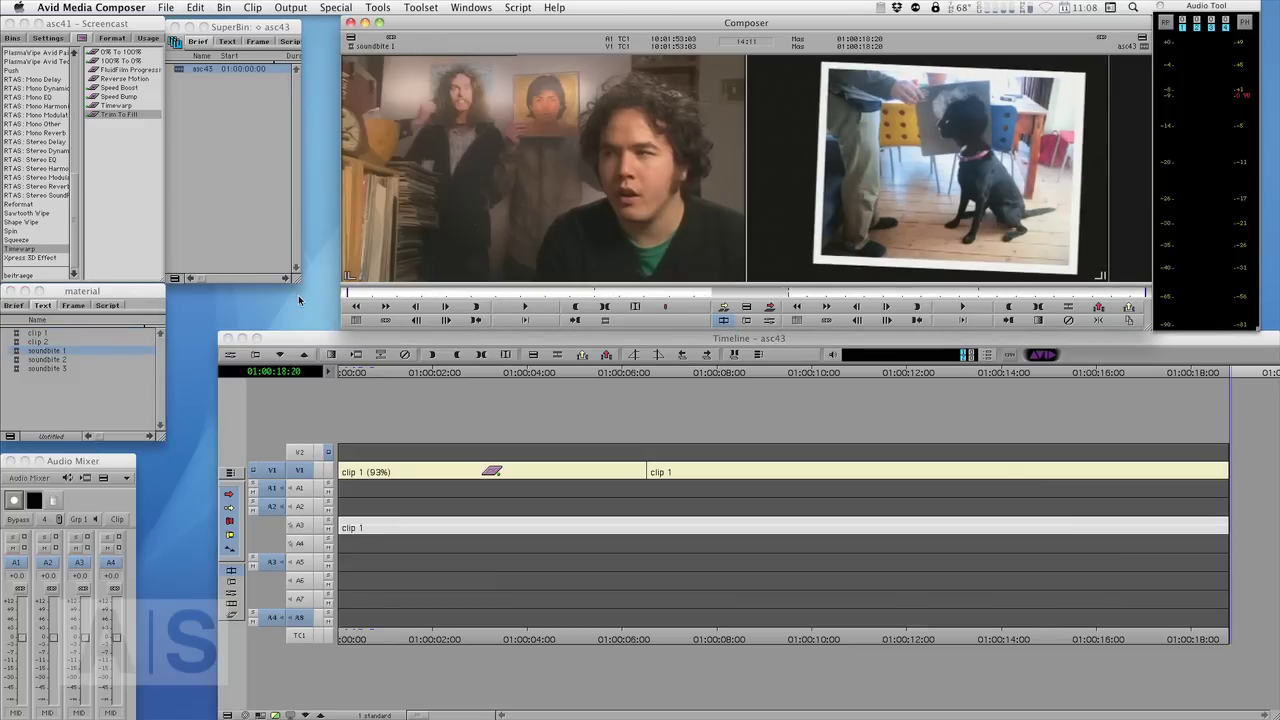
pyautogui.press('v')
pyautogui.moveTo(1060, 640); pyautogui.dragTo(474, 640)
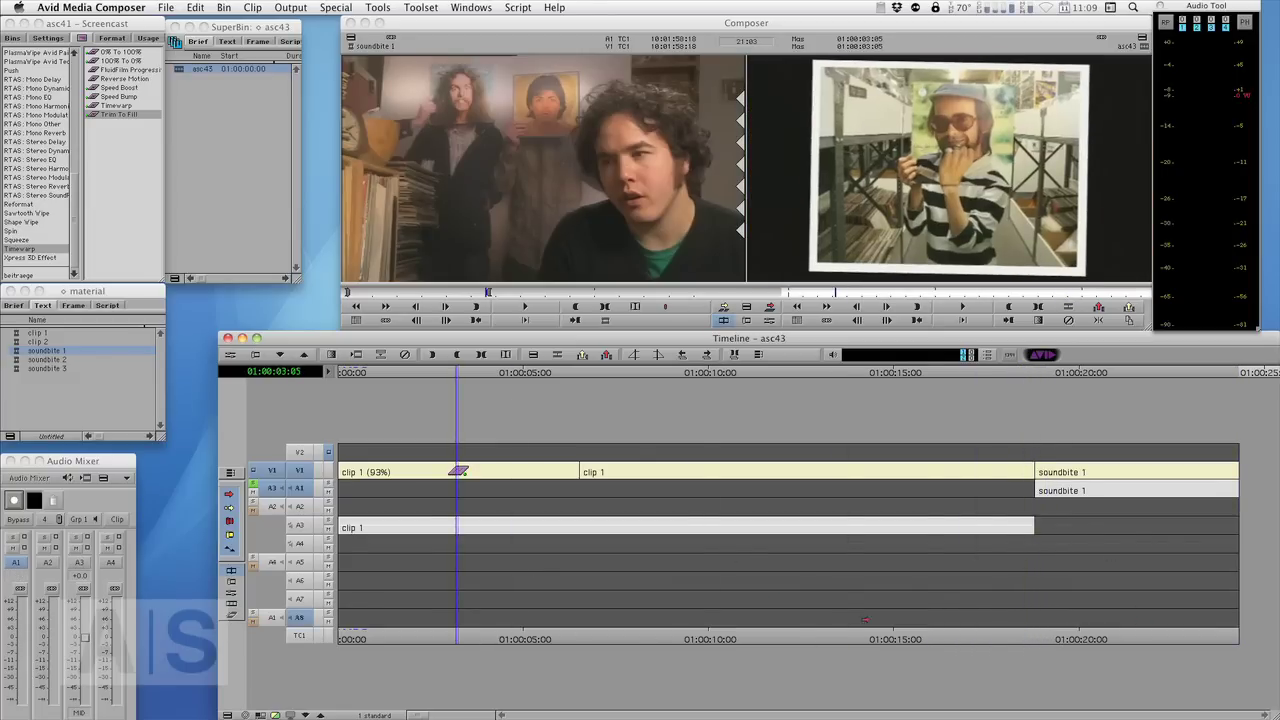
# Play across the music-to-soundbite 1 cut, zoom in, and park on the cut at about 01:00:18:20.
pyautogui.moveTo(824, 639); pyautogui.dragTo(968, 633)
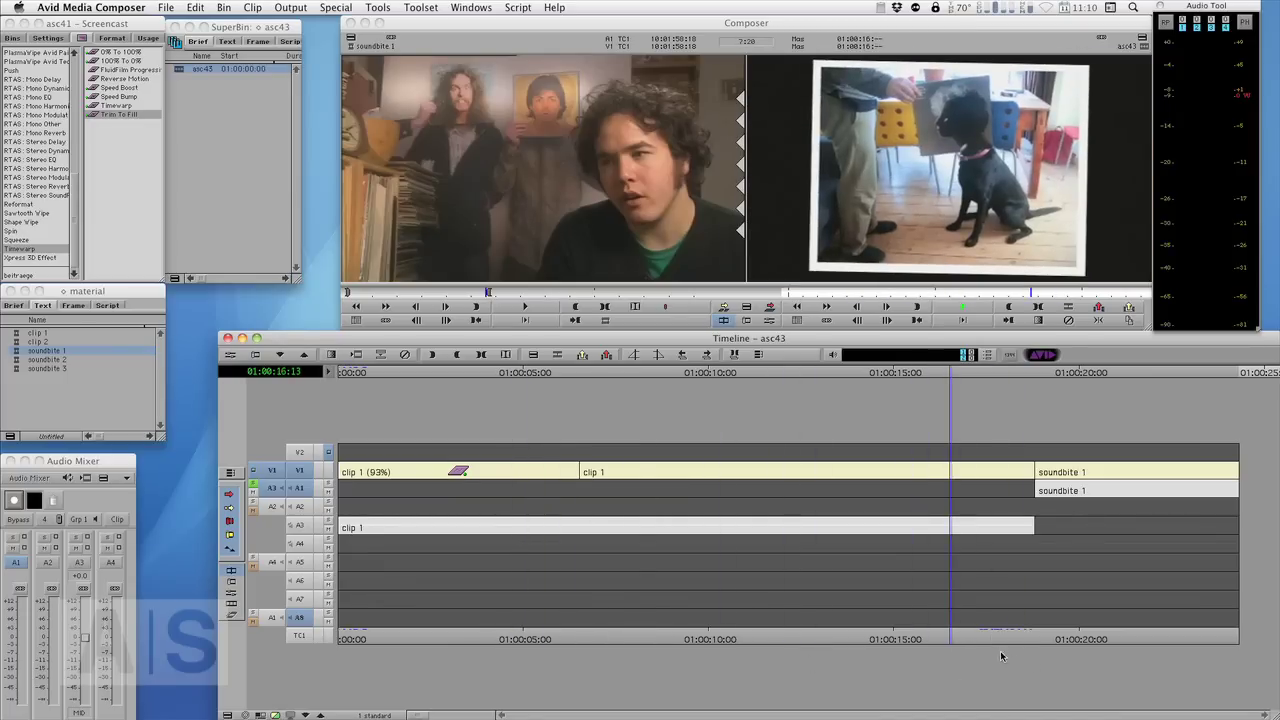
pyautogui.press('space')
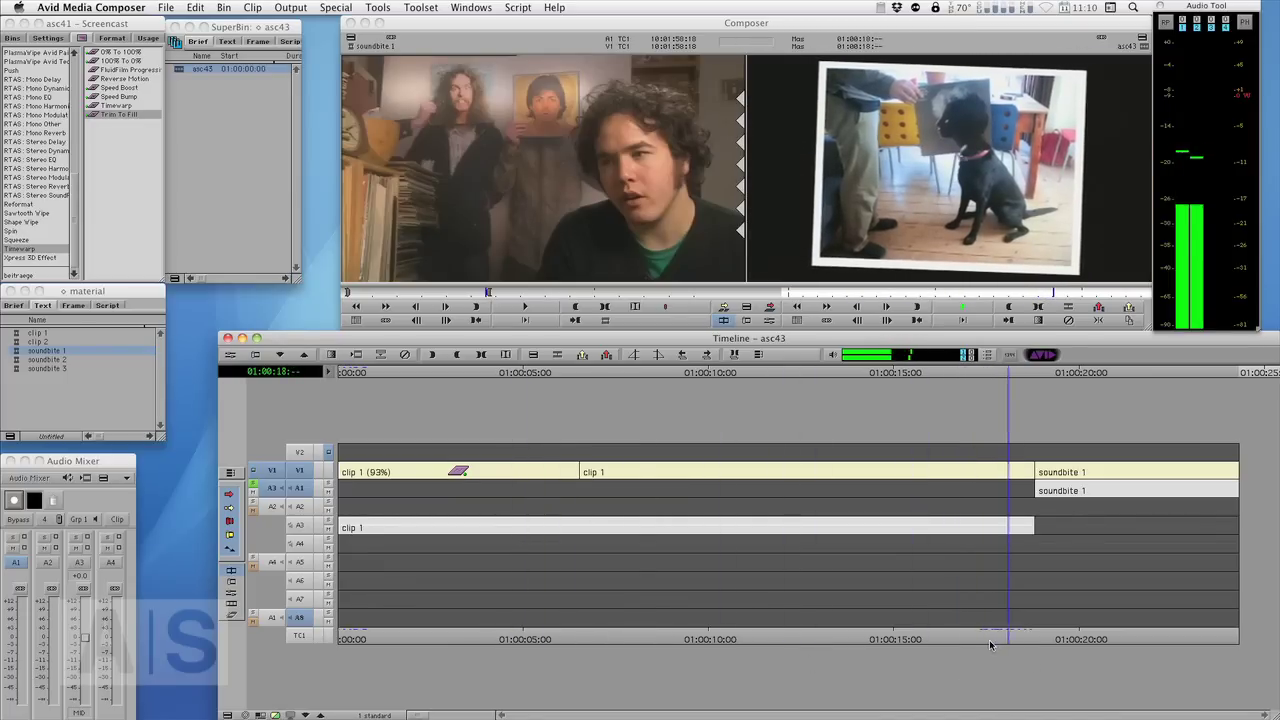
pyautogui.click(1024, 641)
pyautogui.click(987, 638)
pyautogui.press('super+bracketright')
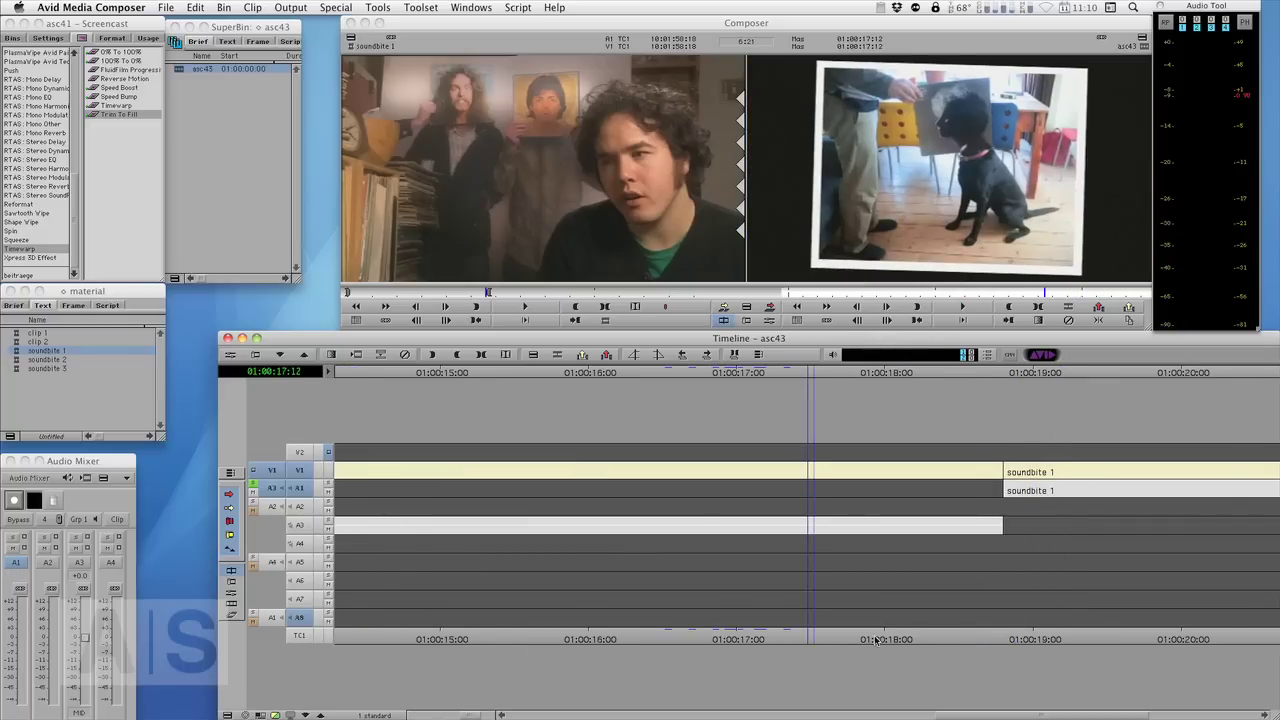
pyautogui.moveTo(868, 640); pyautogui.dragTo(906, 664)
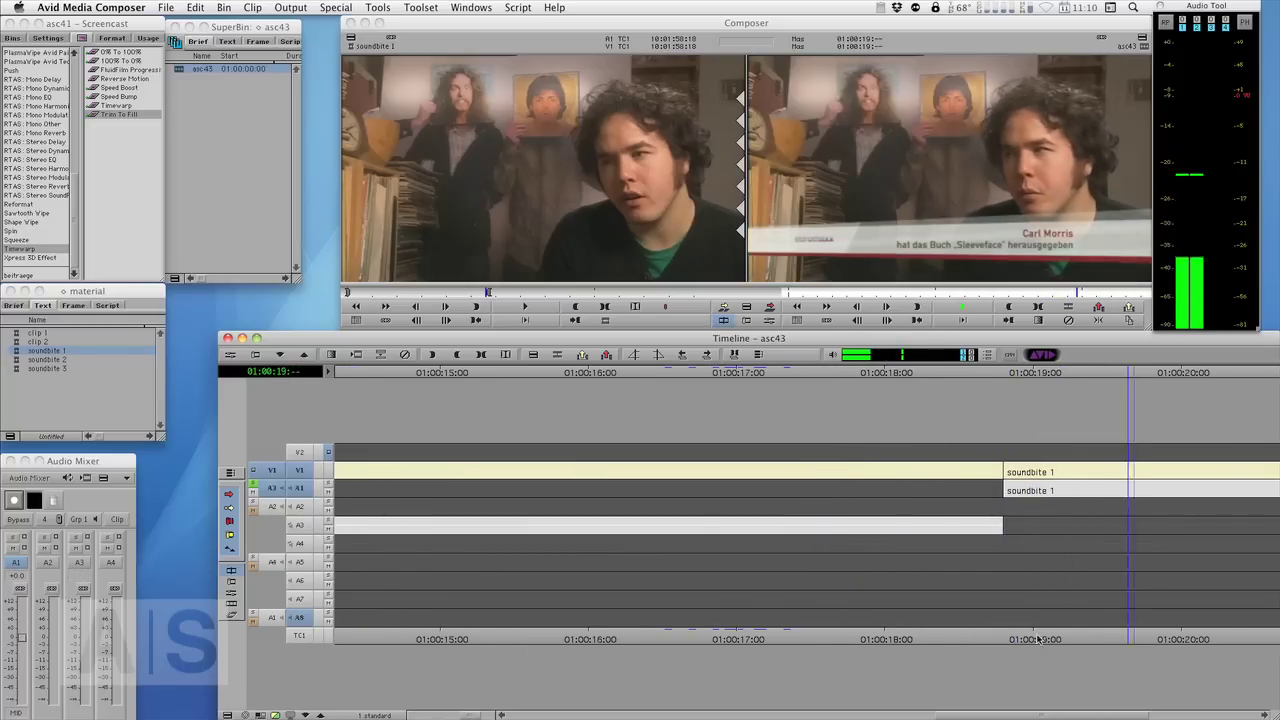
pyautogui.click(1005, 639)
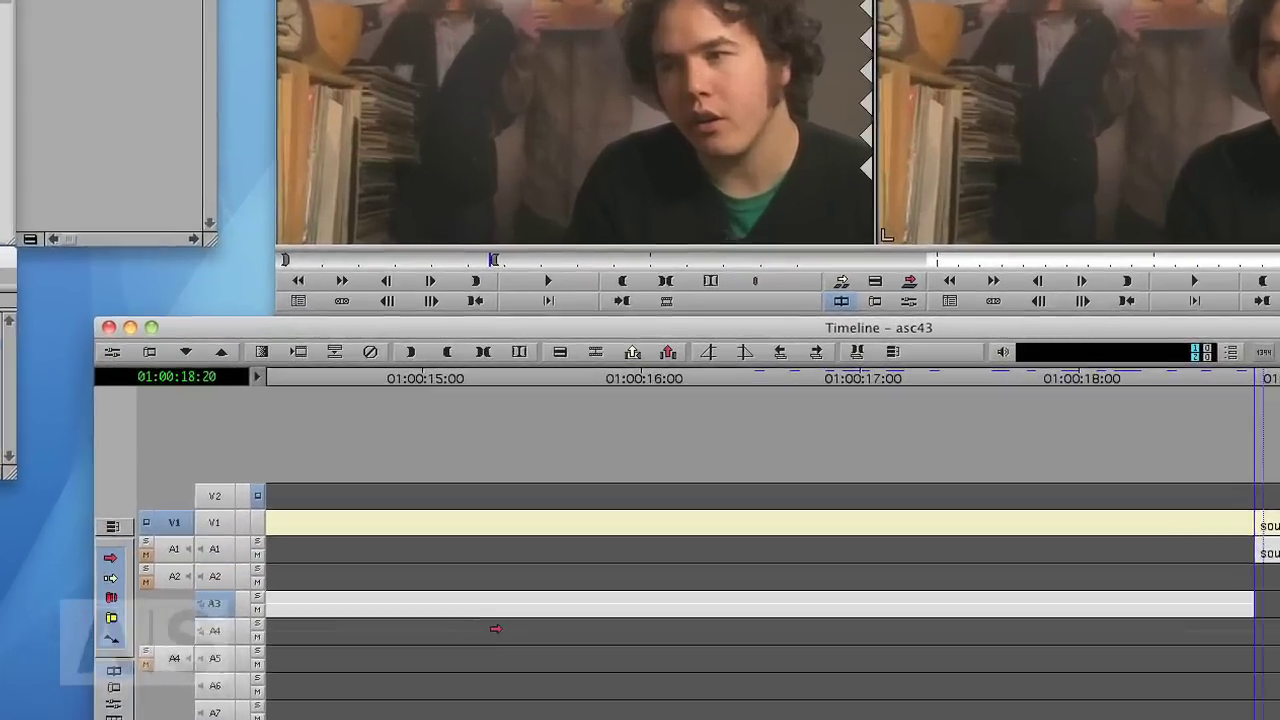
# Add a 60-frame dissolve to the A3 music ending near the cut, and play it back.
pyautogui.press('\\')
pyautogui.write('60')
pyautogui.press('Tab')
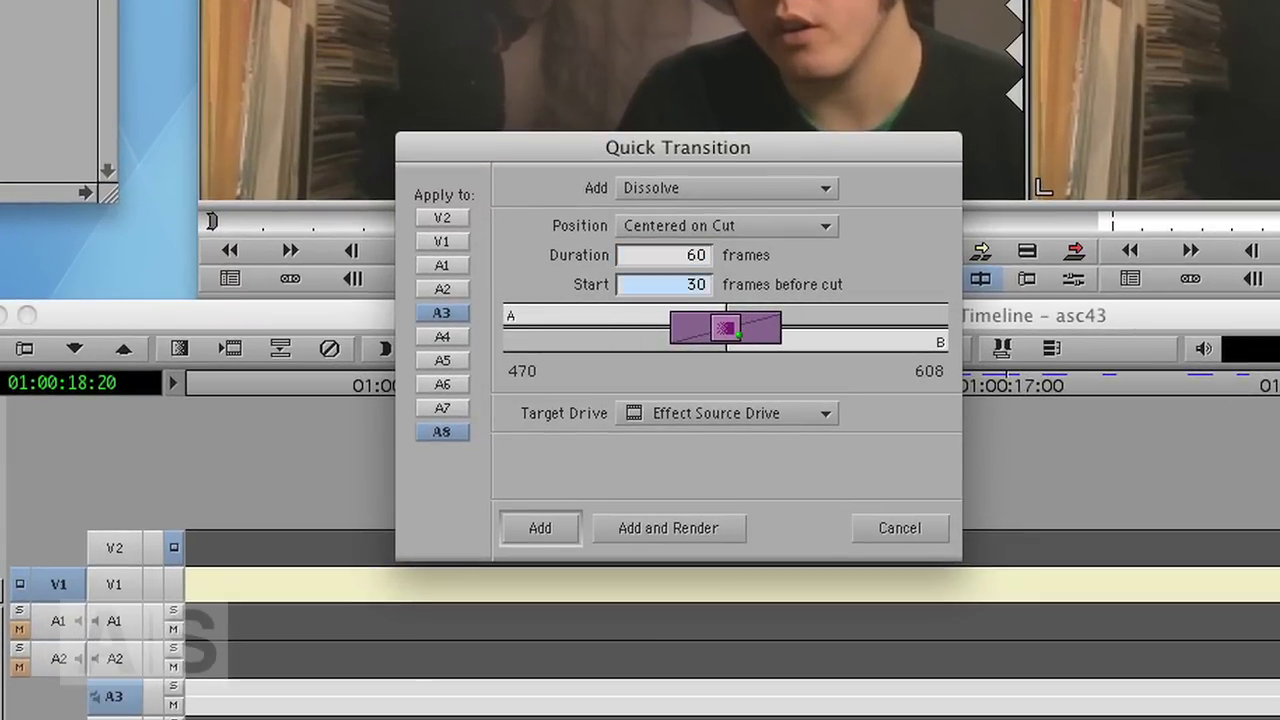
pyautogui.moveTo(725, 328); pyautogui.dragTo(665, 328)
pyautogui.click(540, 528)
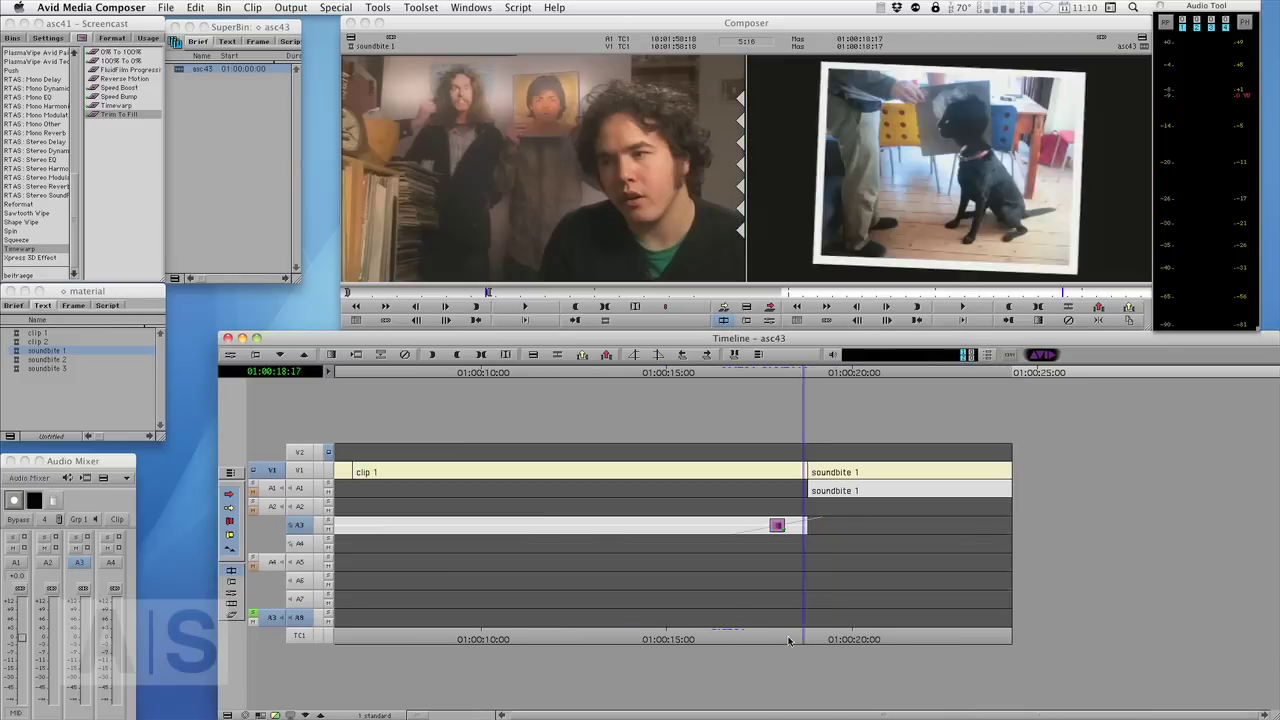
pyautogui.press('space')
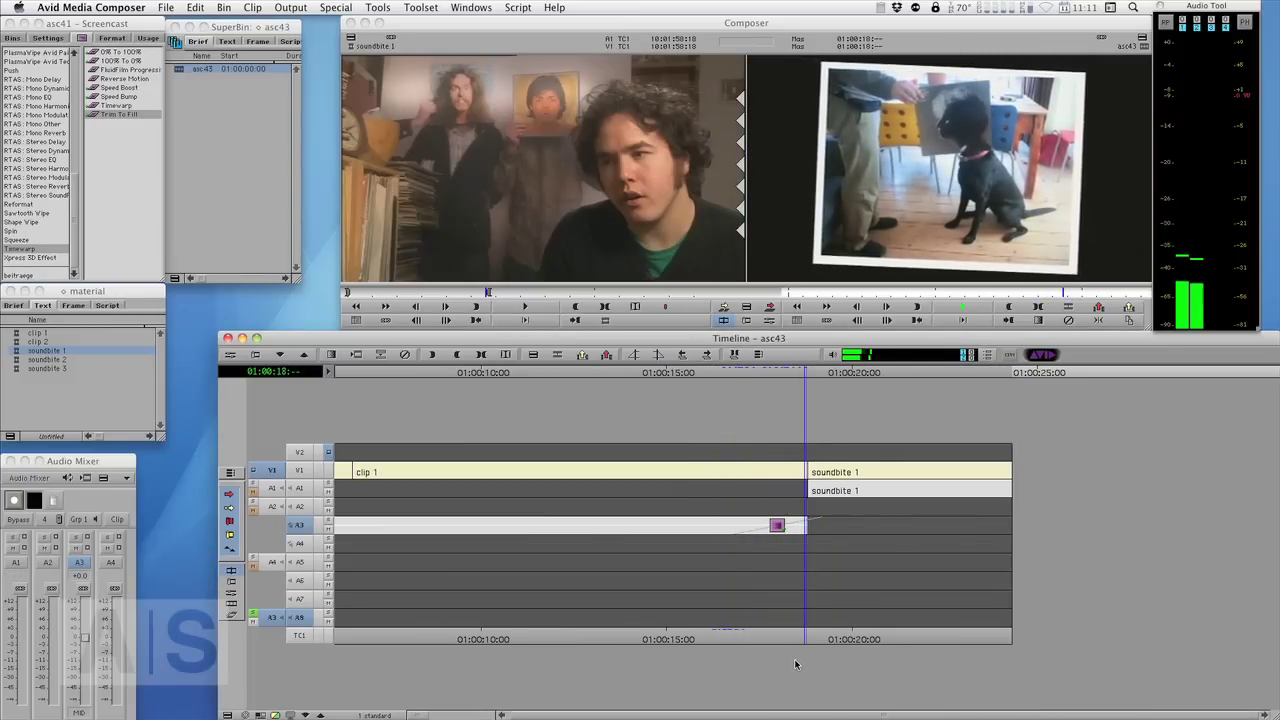
pyautogui.press('space')
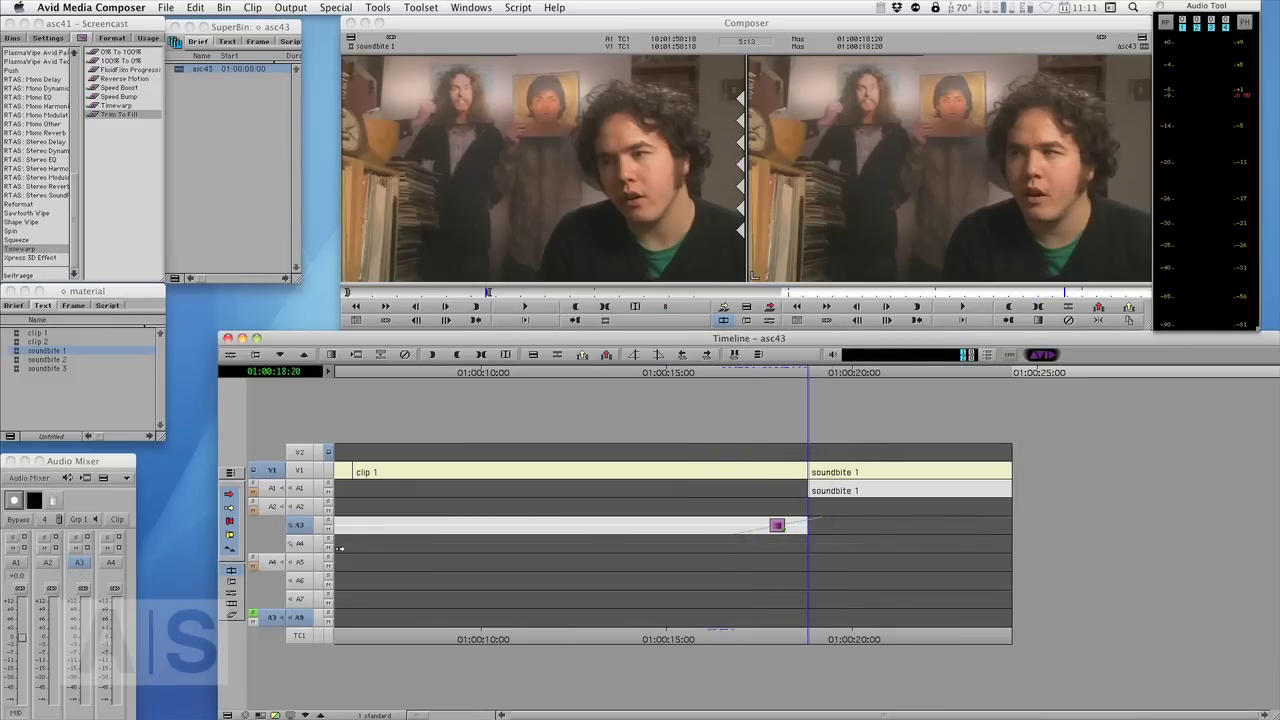
# With A1 included, trim the soundbite 1 cut 10 frames earlier and replay from 01:00:15:00.
pyautogui.click(300, 487)
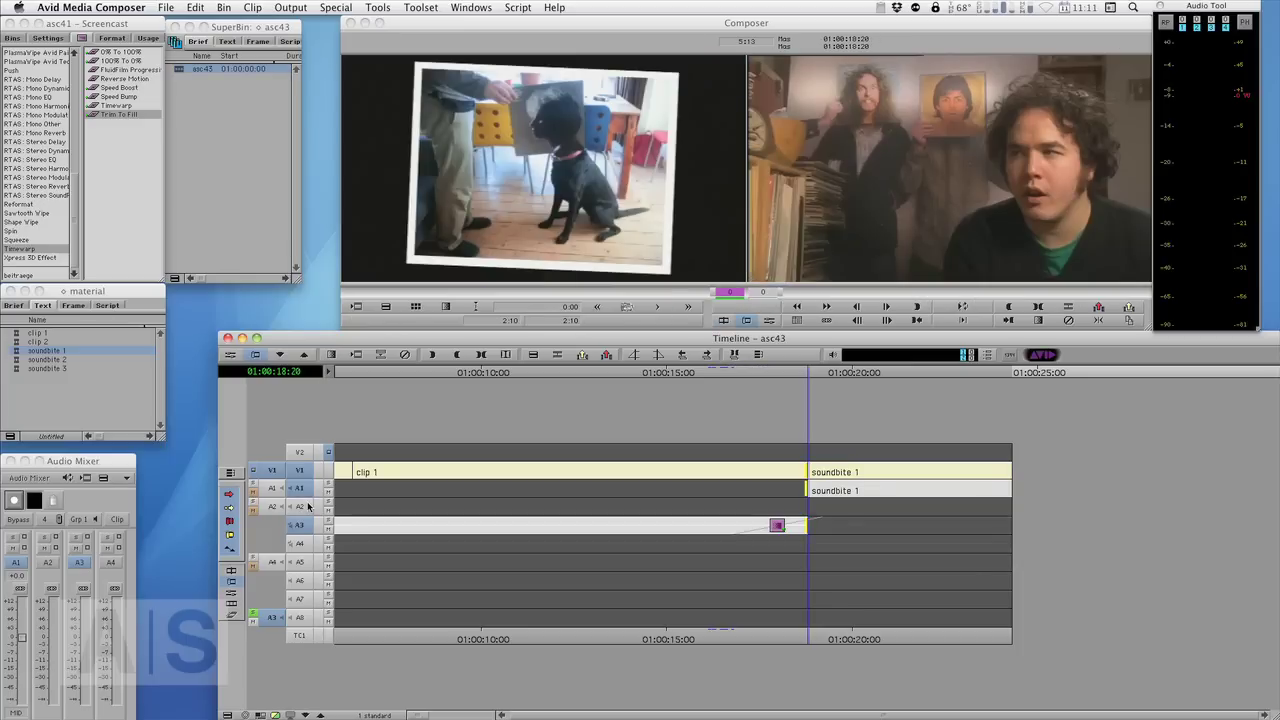
pyautogui.press('m')
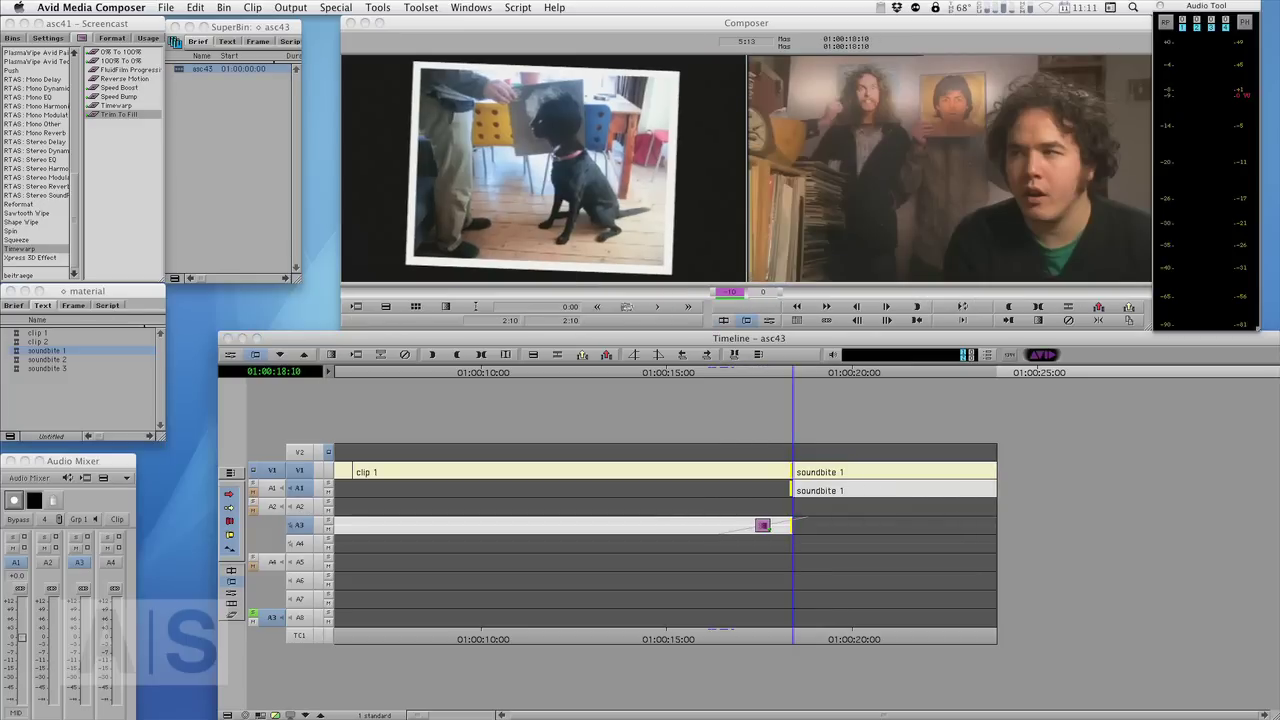
pyautogui.press('u')
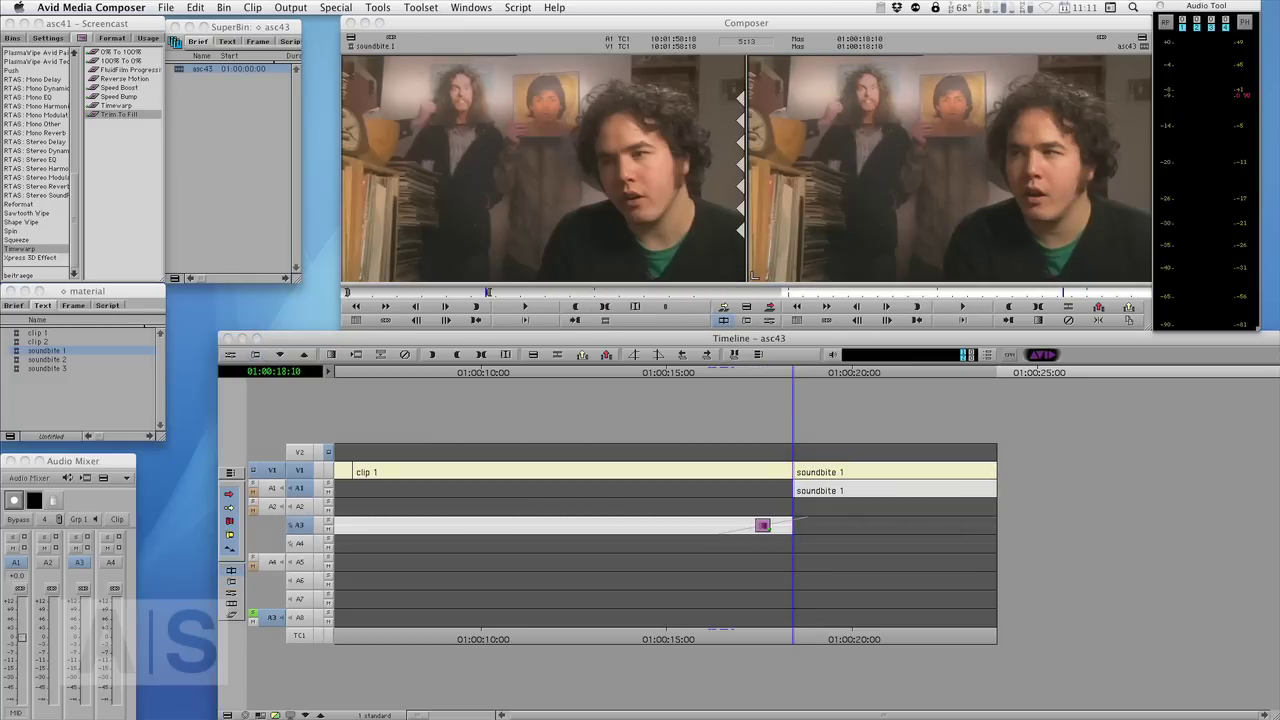
pyautogui.moveTo(787, 617); pyautogui.dragTo(666, 640)
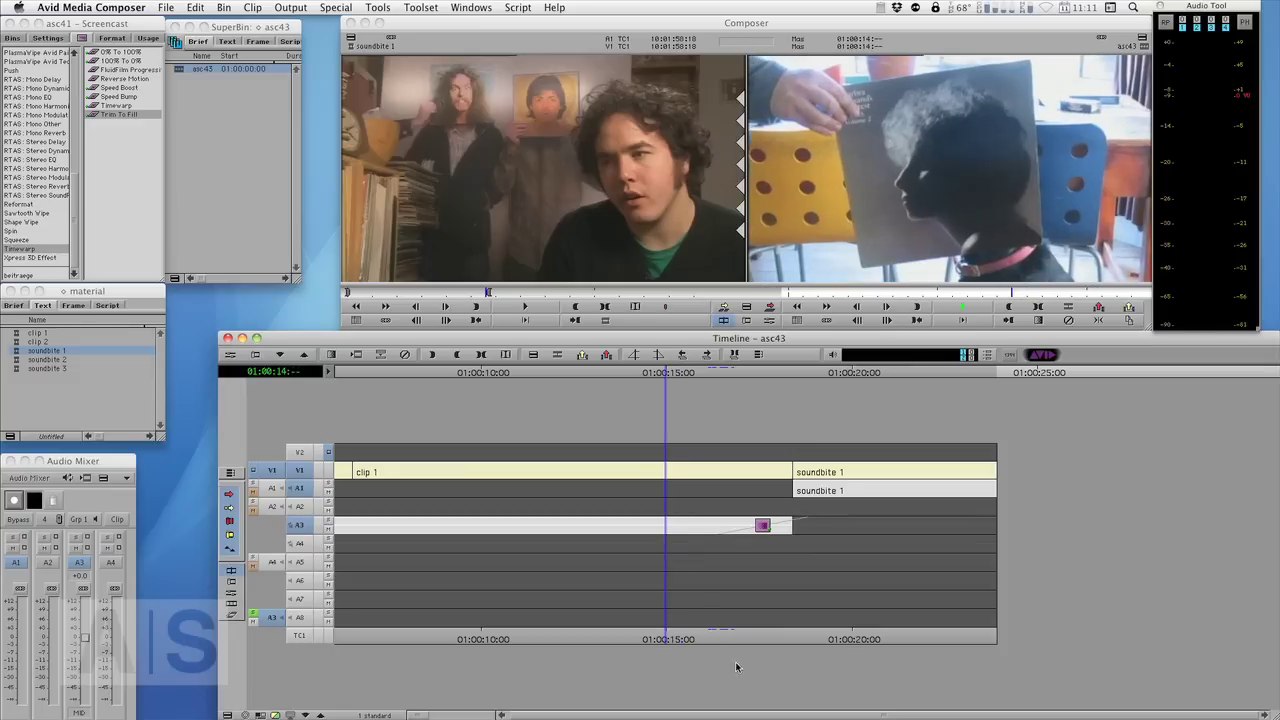
pyautogui.press('space')
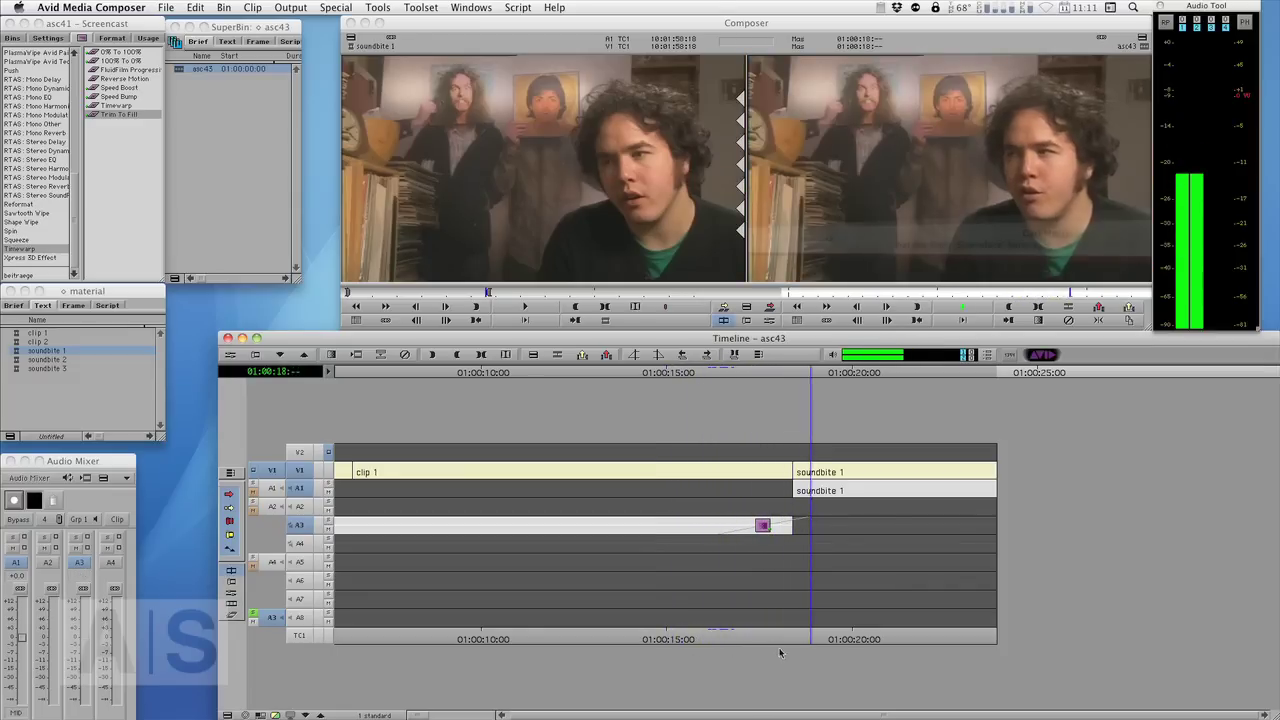
pyautogui.moveTo(792, 630)
pyautogui.mouseDown()
pyautogui.moveTo(806, 630)
pyautogui.moveTo(792, 630)
pyautogui.mouseUp()
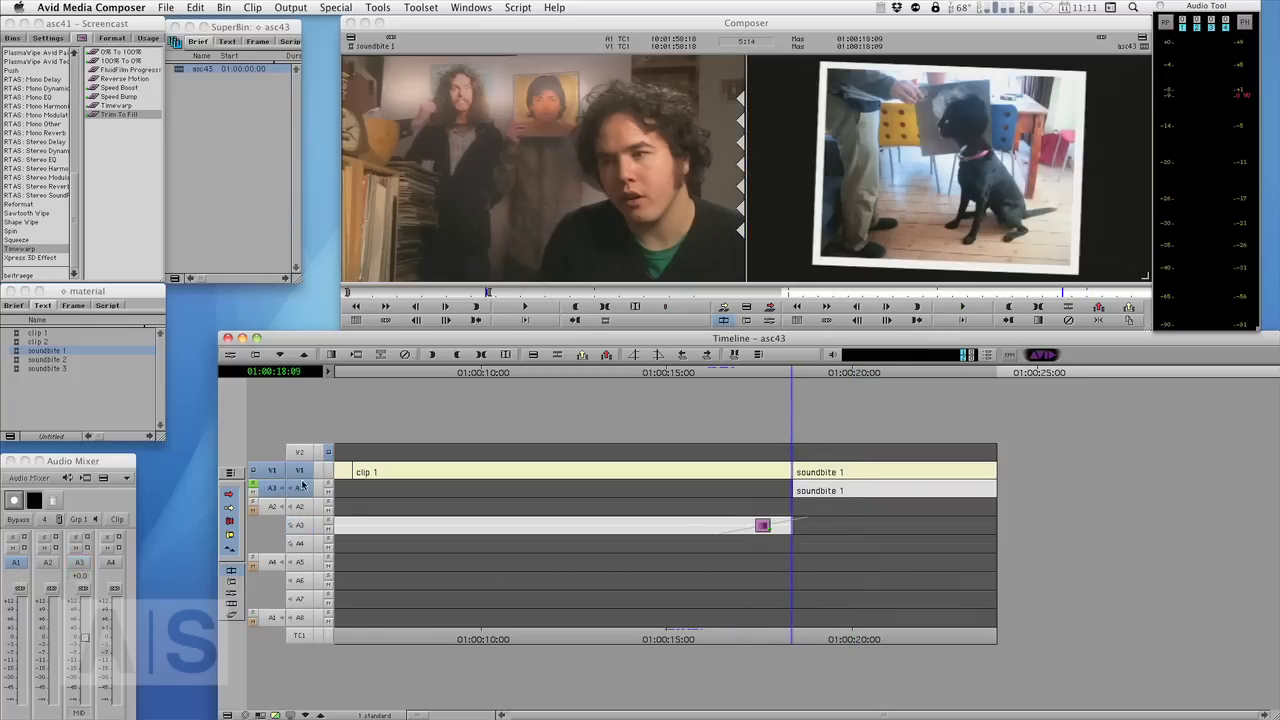
pyautogui.moveTo(789, 638); pyautogui.dragTo(797, 633)
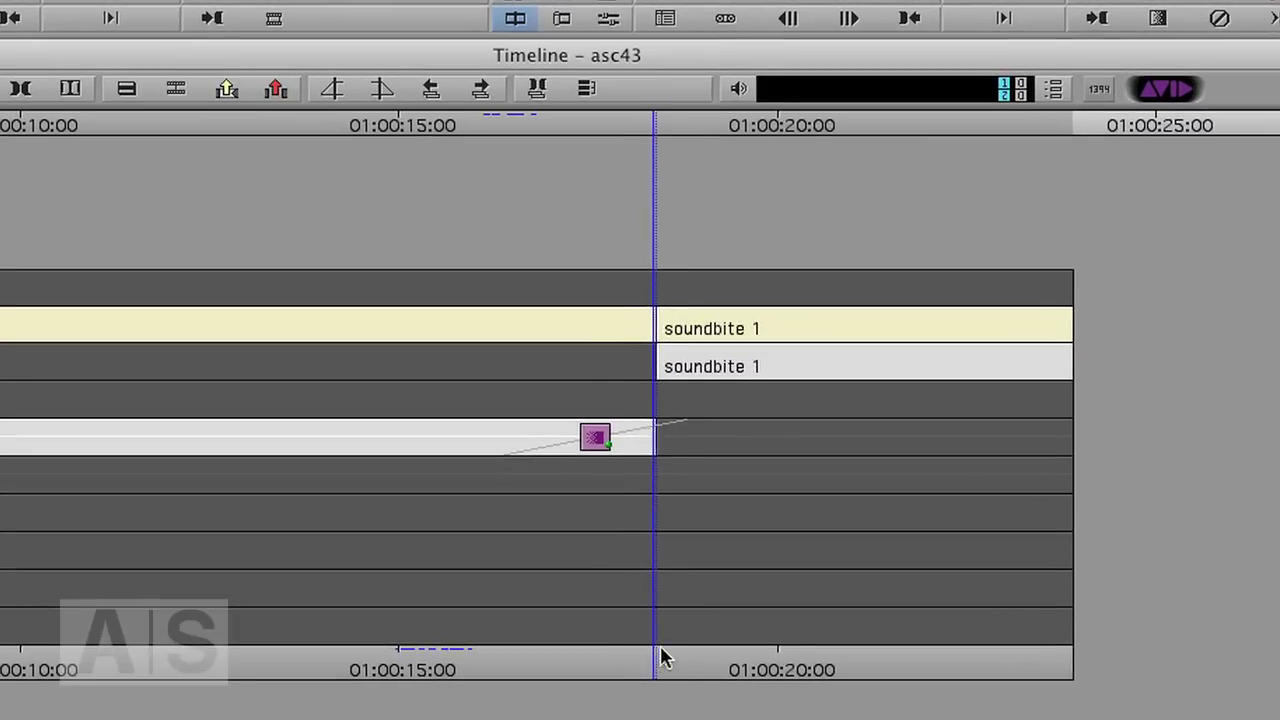
pyautogui.moveTo(662, 655); pyautogui.dragTo(635, 660)
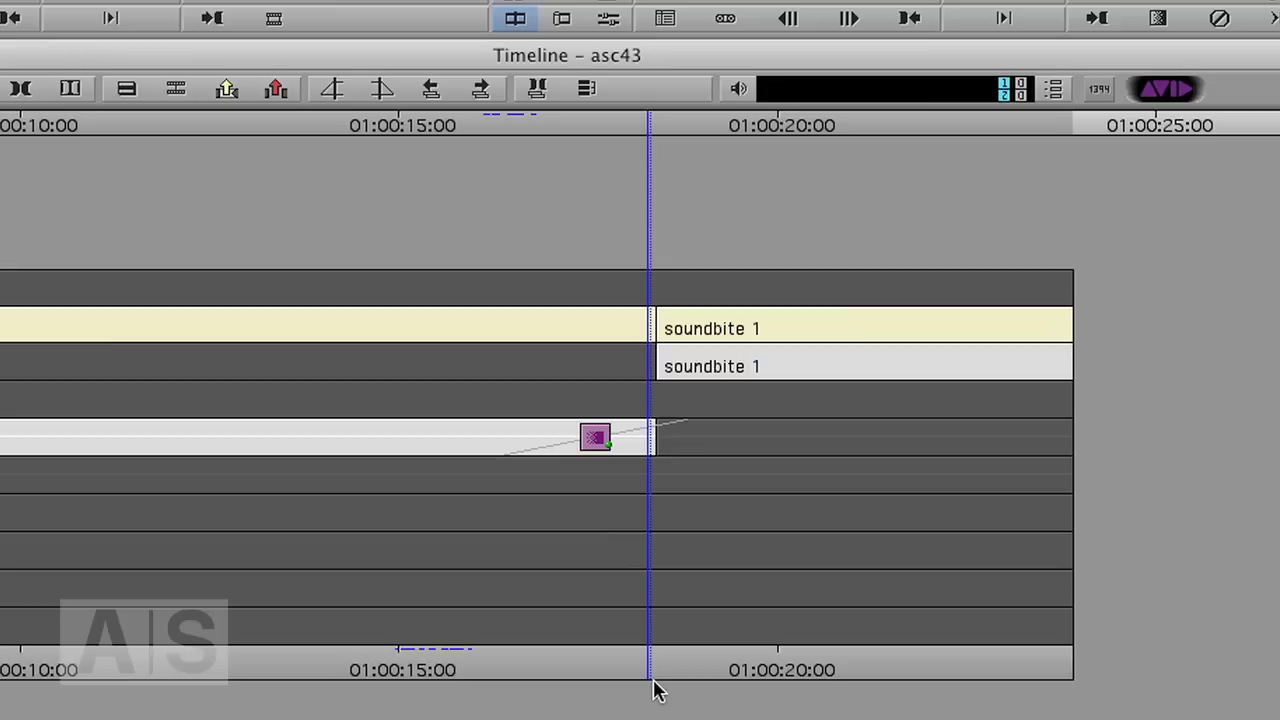
pyautogui.moveTo(650, 655)
pyautogui.mouseDown()
pyautogui.moveTo(637, 663)
pyautogui.moveTo(671, 669)
pyautogui.moveTo(658, 675)
pyautogui.moveTo(673, 665)
pyautogui.mouseUp()
# Add a 1-frame dissolve on A1 starting 0 frames before the cut into soundbite 1.
pyautogui.press('\\')
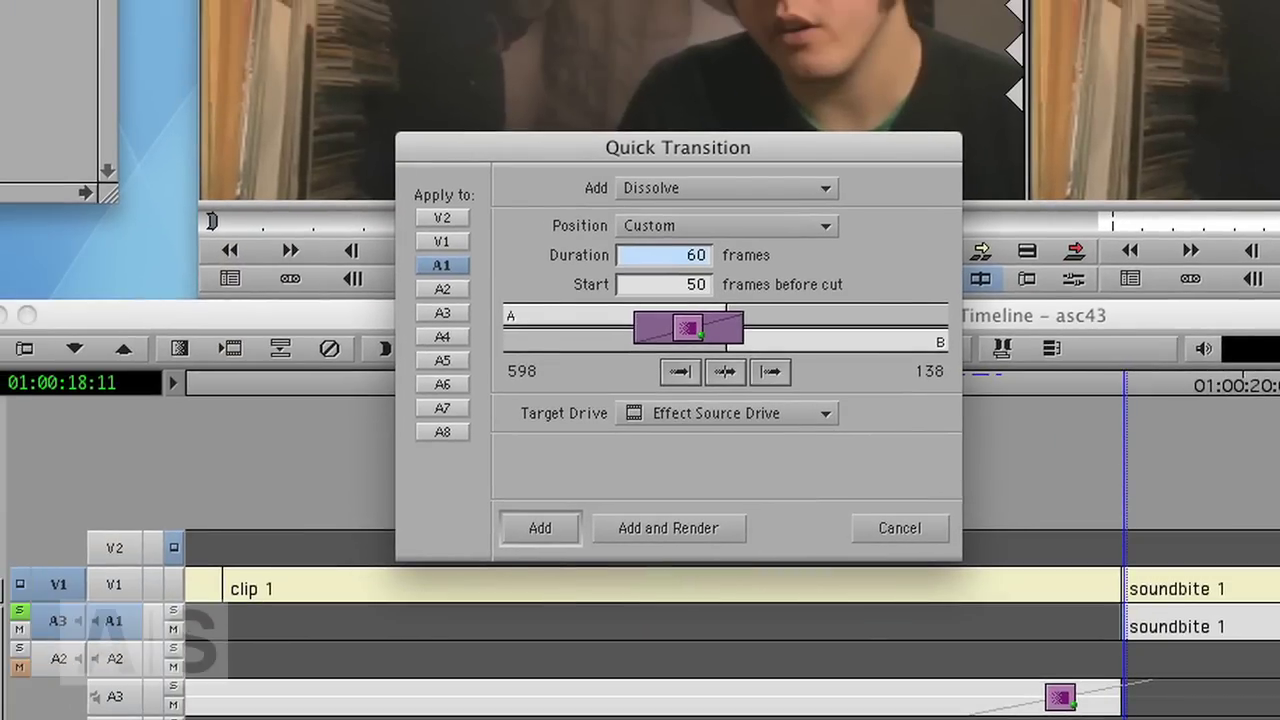
pyautogui.write('1')
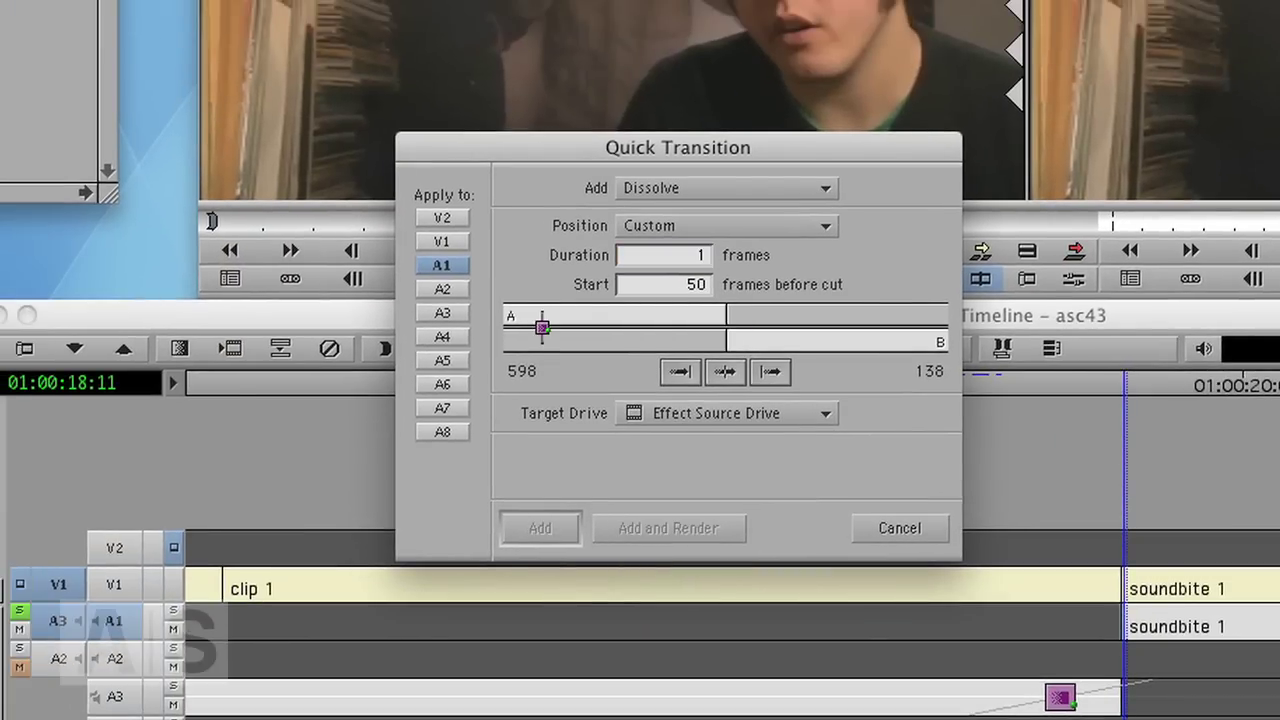
pyautogui.write('0')
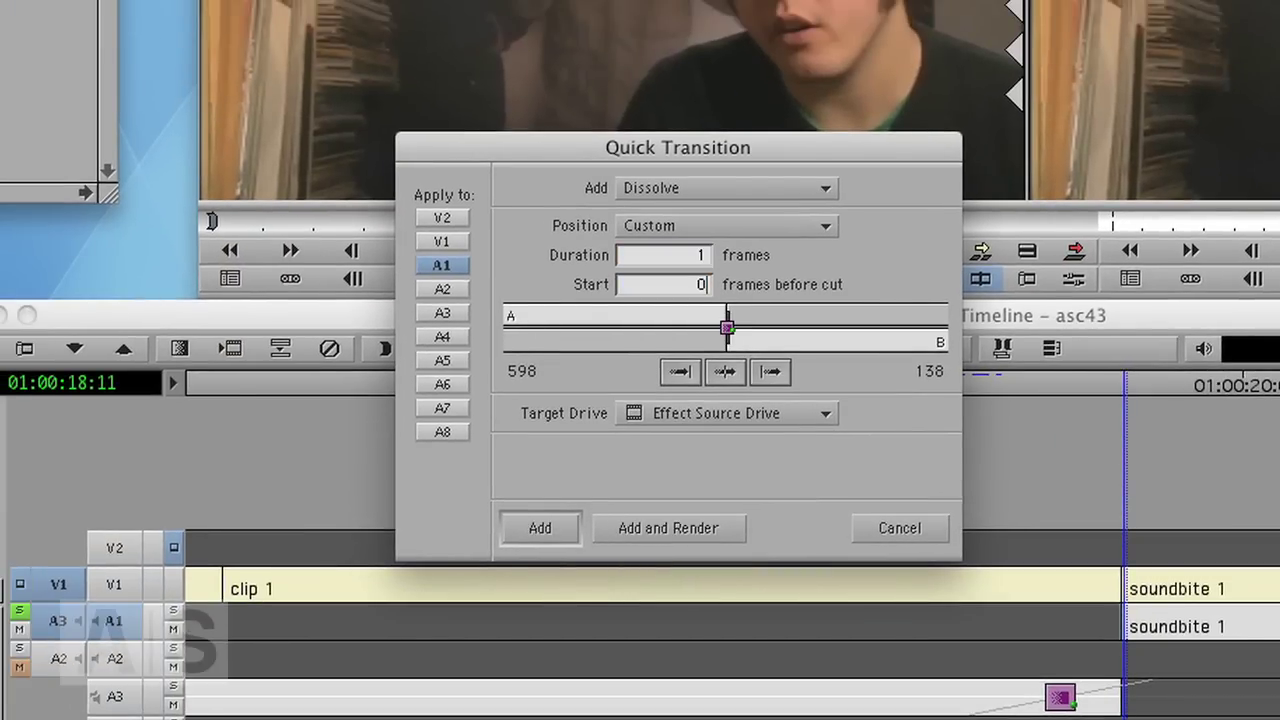
pyautogui.press('Return')
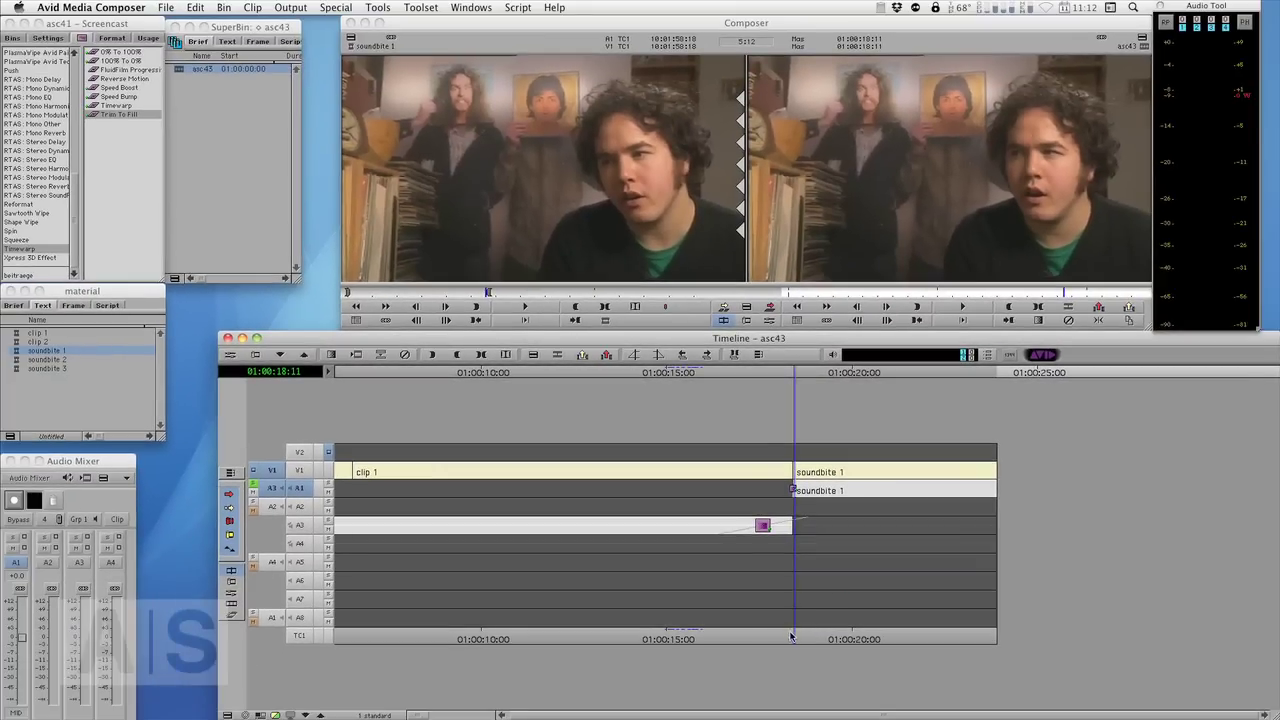
# Play through the new dissolve from 01:00:17:15, park at 01:00:18:08, and fit the sequence to the timeline.
pyautogui.moveTo(790, 636); pyautogui.dragTo(758, 638)
pyautogui.press('space')
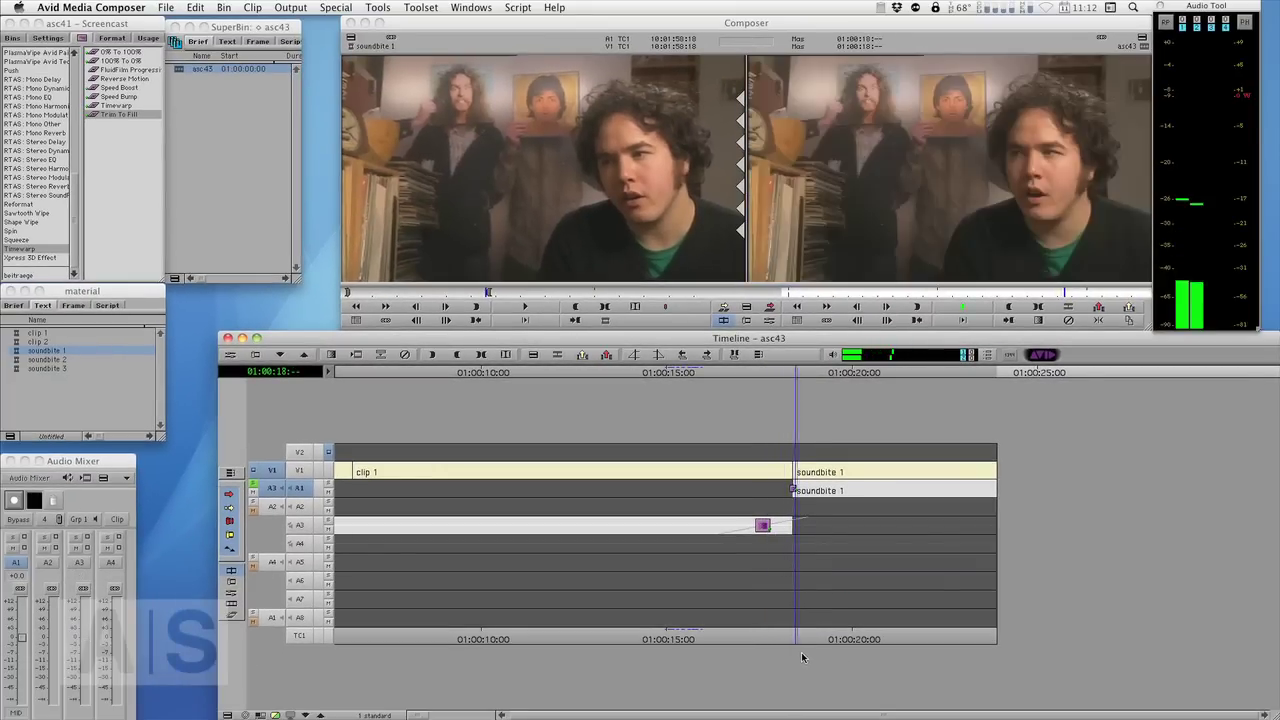
pyautogui.moveTo(825, 640); pyautogui.dragTo(790, 633)
pyautogui.press('super+/')
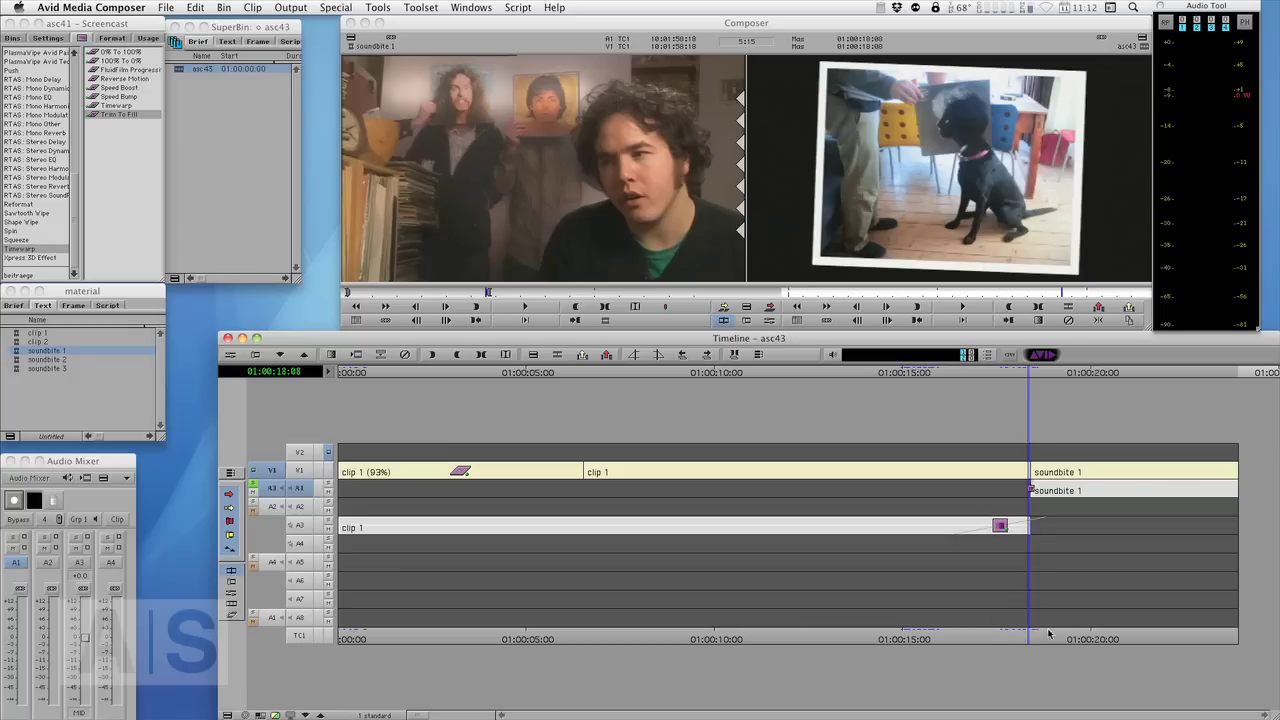
# Scrub back and forth across the soundbite 1 cut to review the dissolve, ending back in clip 1.
pyautogui.moveTo(1048, 634); pyautogui.dragTo(1012, 648)
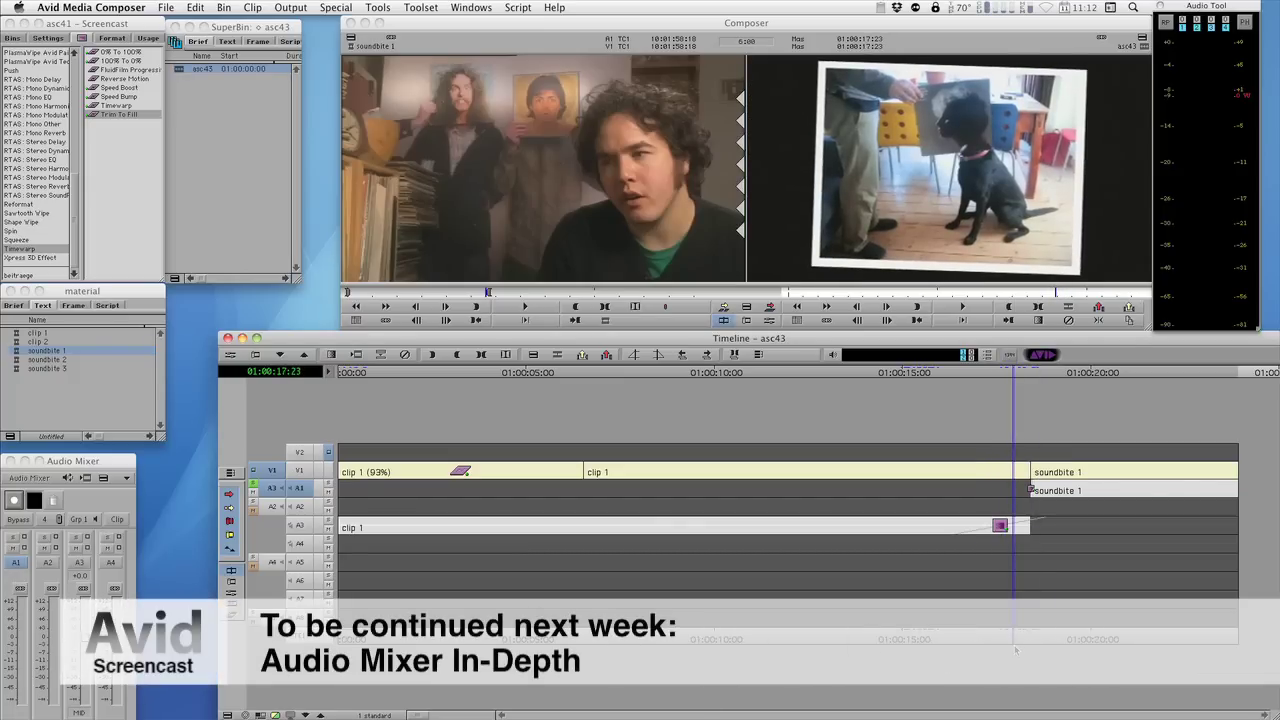
pyautogui.click(1060, 630)
pyautogui.moveTo(1060, 630); pyautogui.dragTo(714, 638)
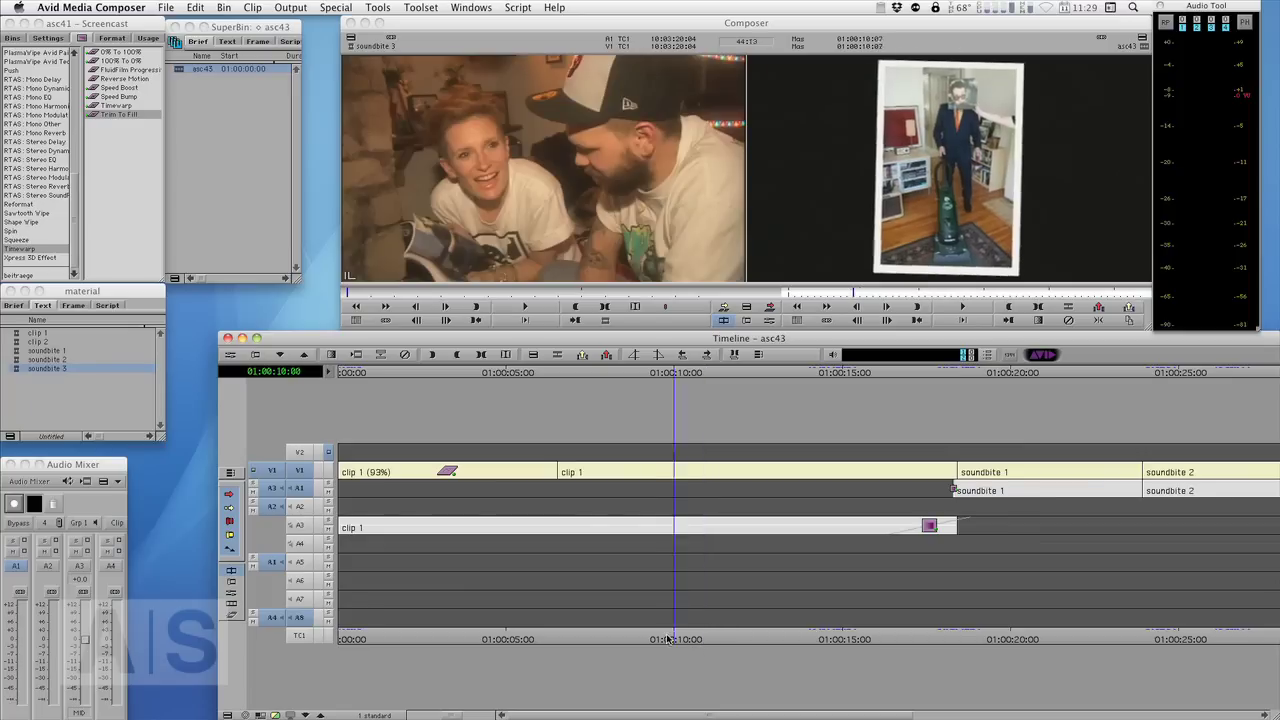
pyautogui.moveTo(707, 640); pyautogui.dragTo(741, 642)
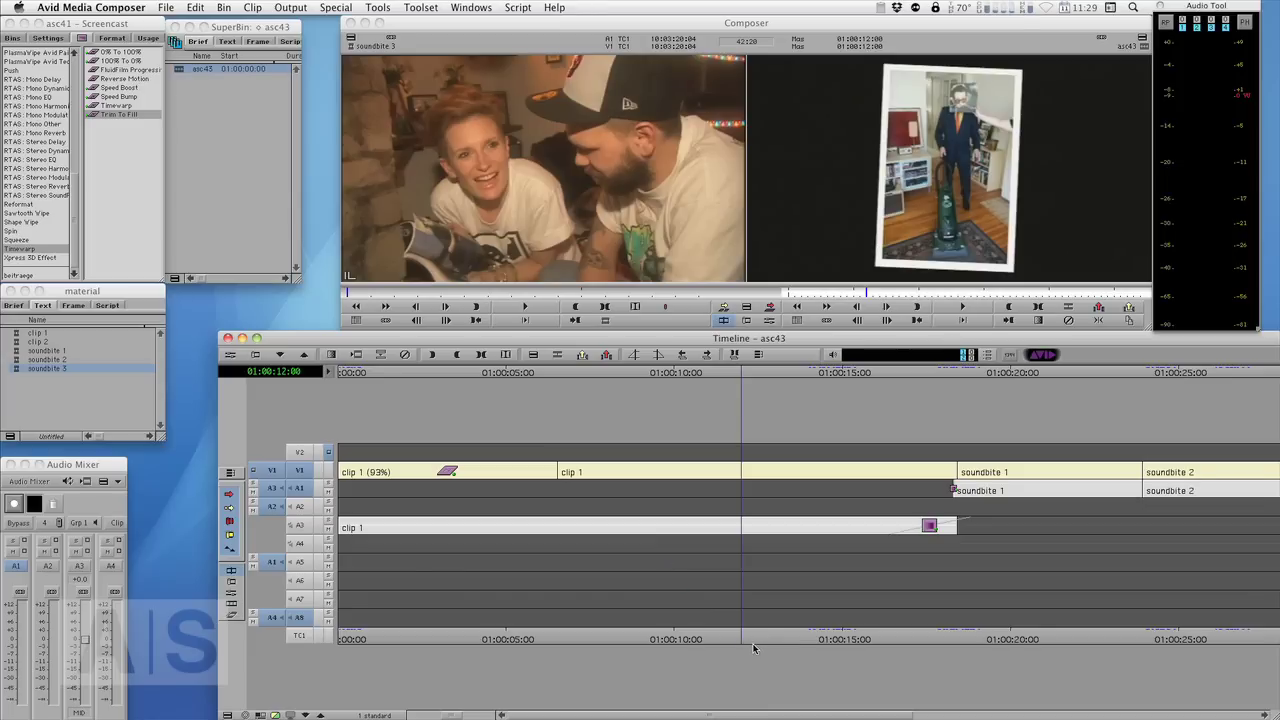
# Switch from Media Composer to the Google Chrome browser.
pyautogui.press('super+Tab')
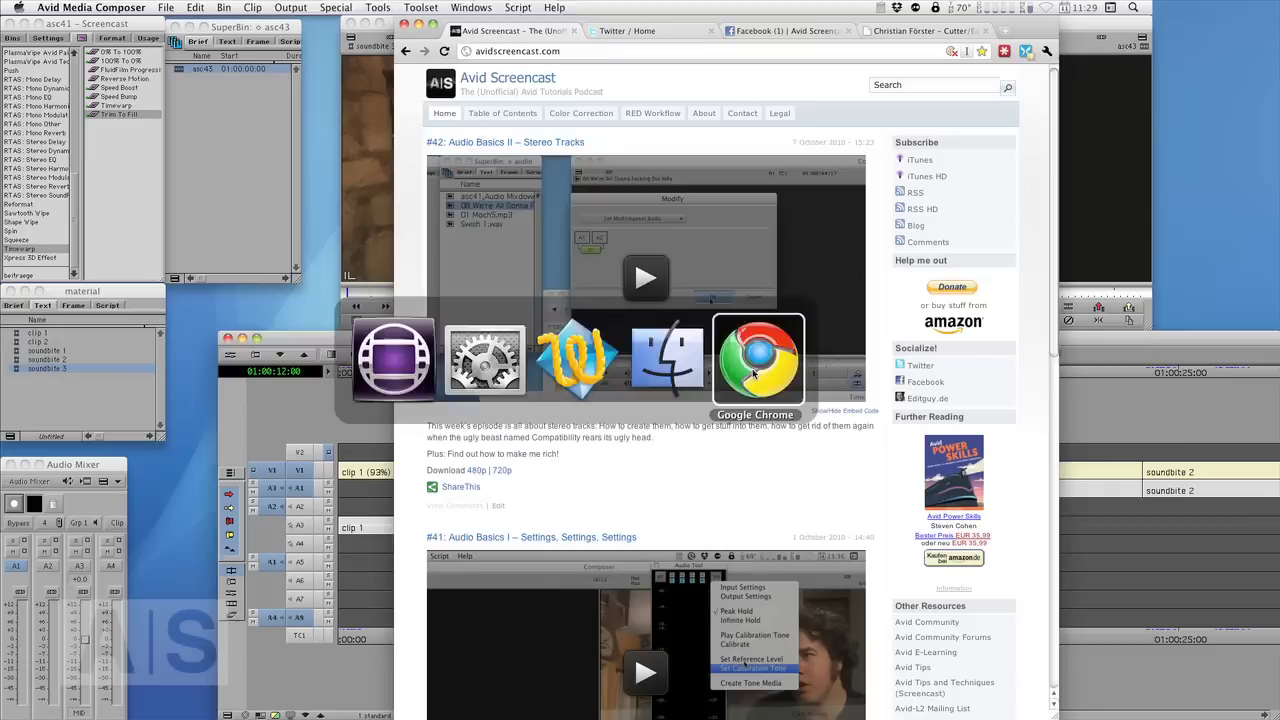
pyautogui.click(748, 366)
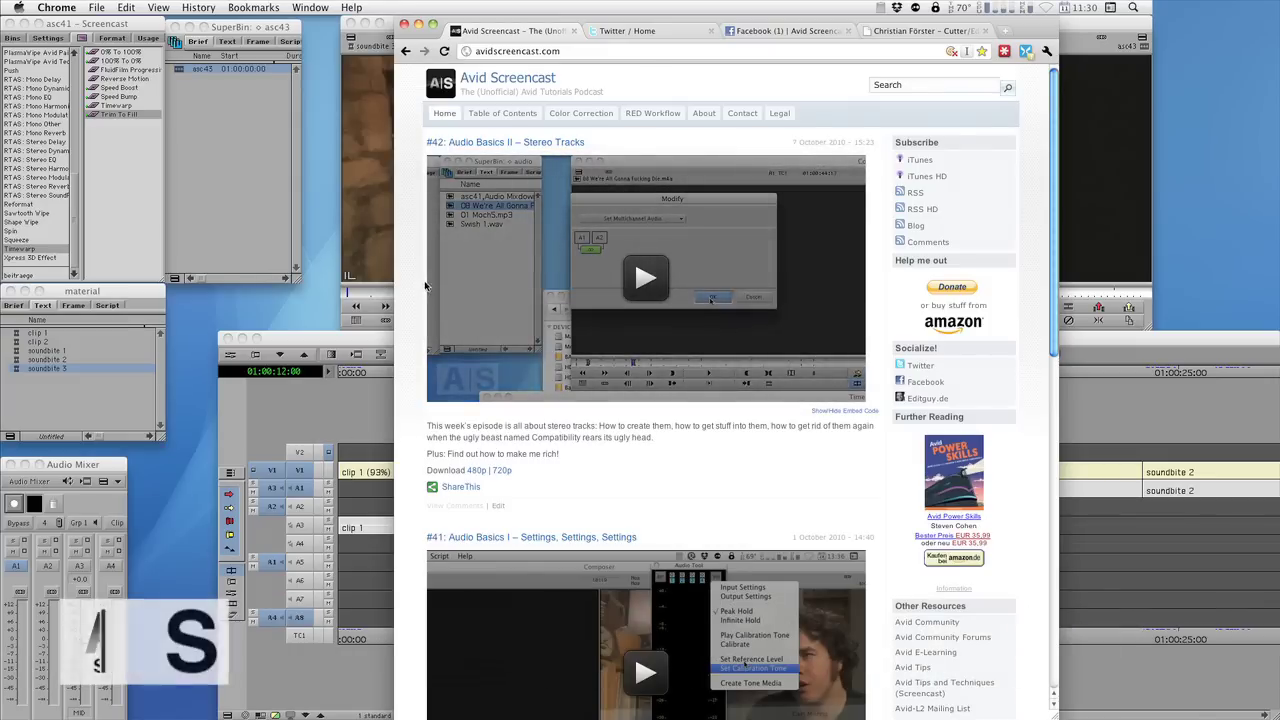
# Browse the Twitter and Avid Screencast Facebook tabs, then scroll through the editguy.de site.
pyautogui.click(622, 33)
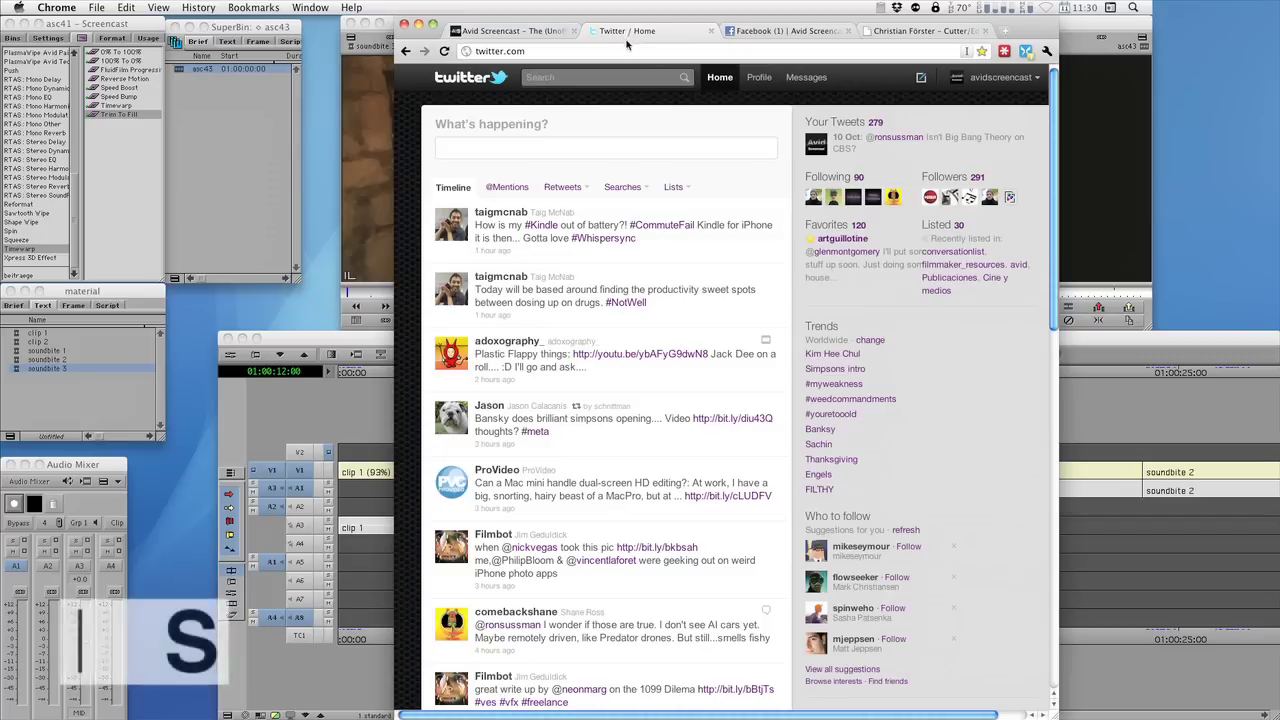
pyautogui.click(775, 33)
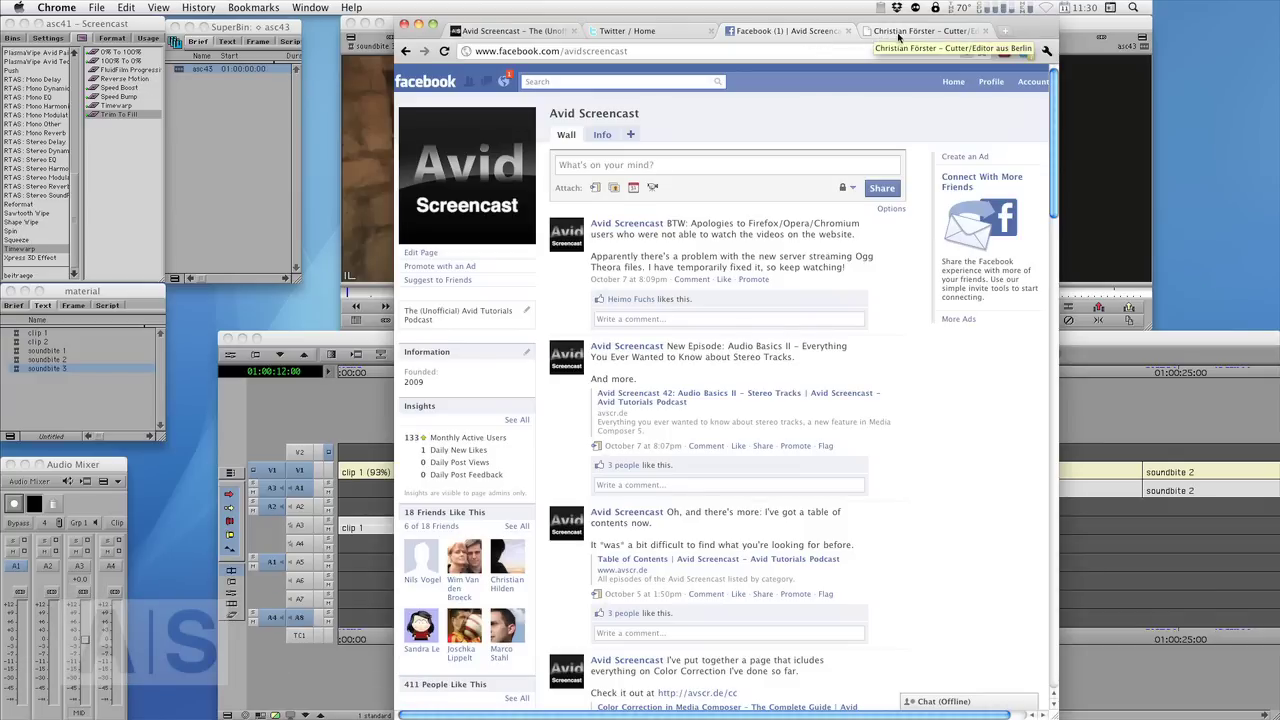
pyautogui.click(878, 38)
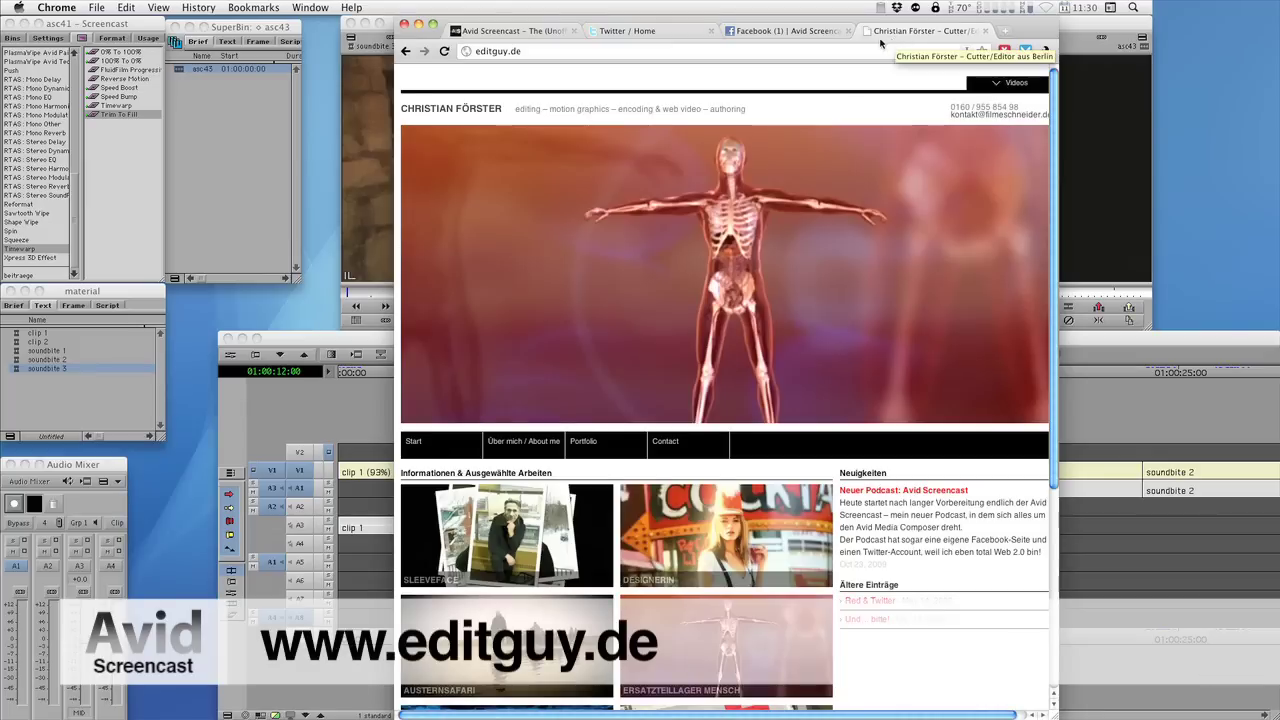
pyautogui.scroll(-3, 468, 452)
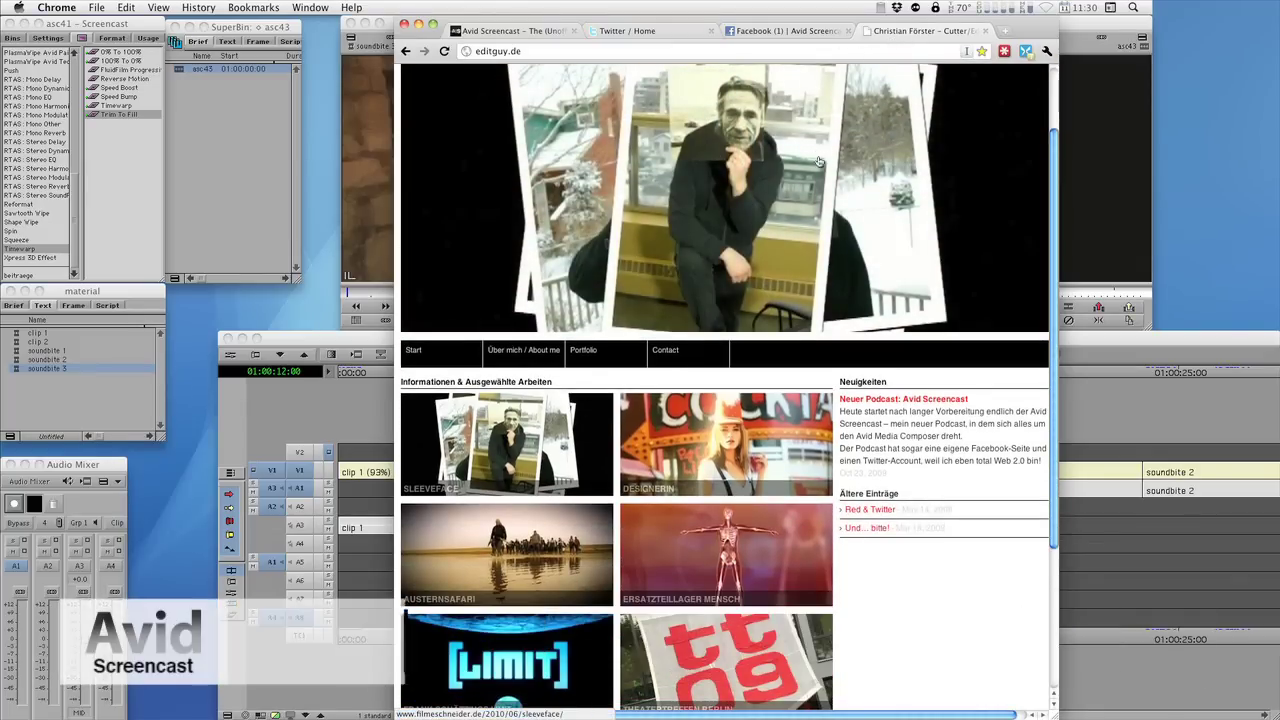
pyautogui.scroll(3, 820, 155)
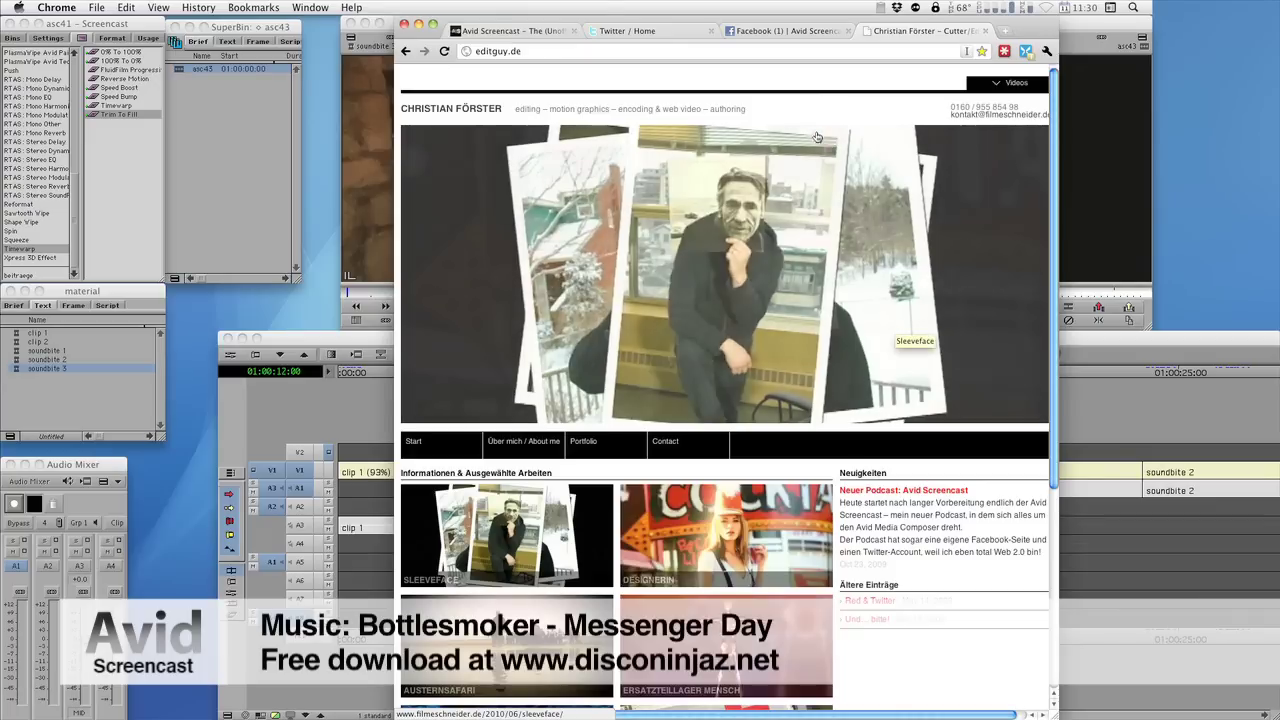